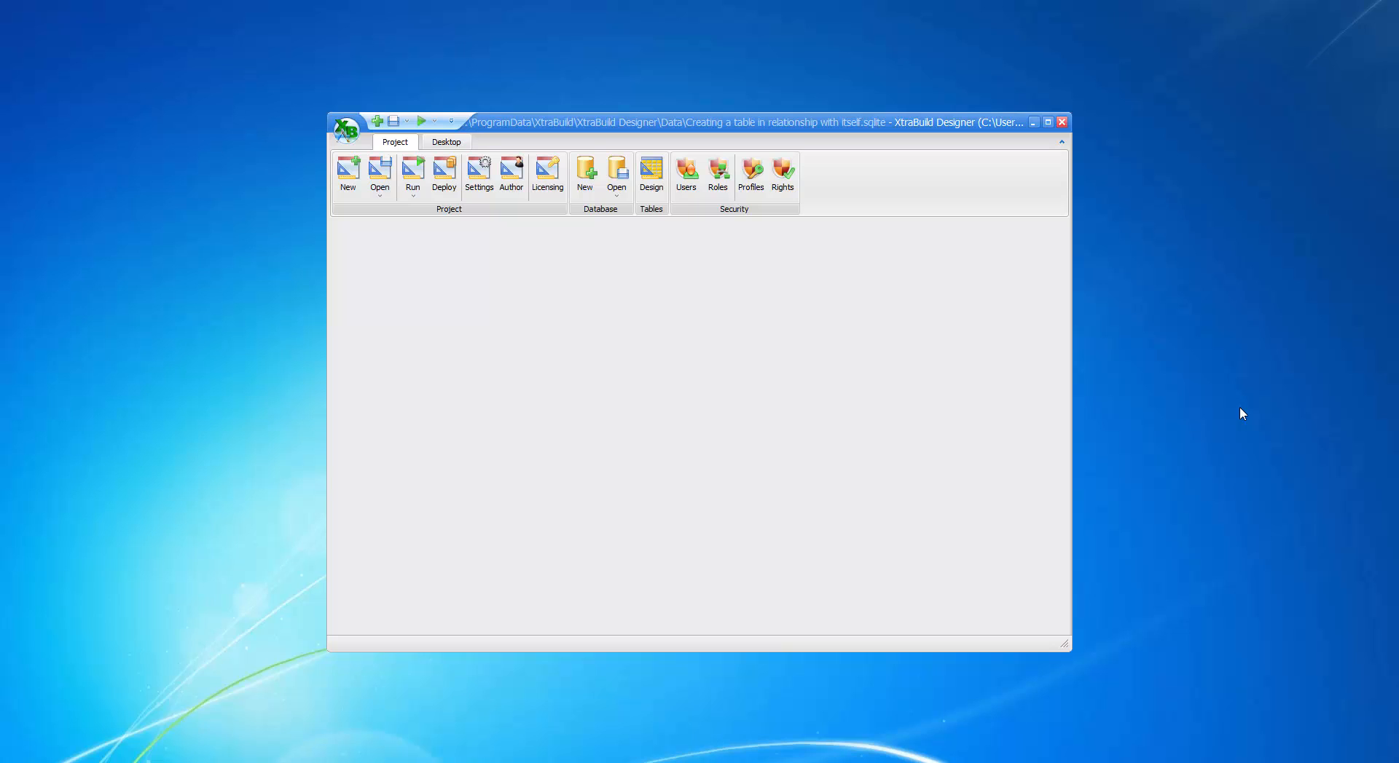
Step: Create a new table named Employee List in the database structure
{"action": "left_click", "coordinate": [650, 177]}
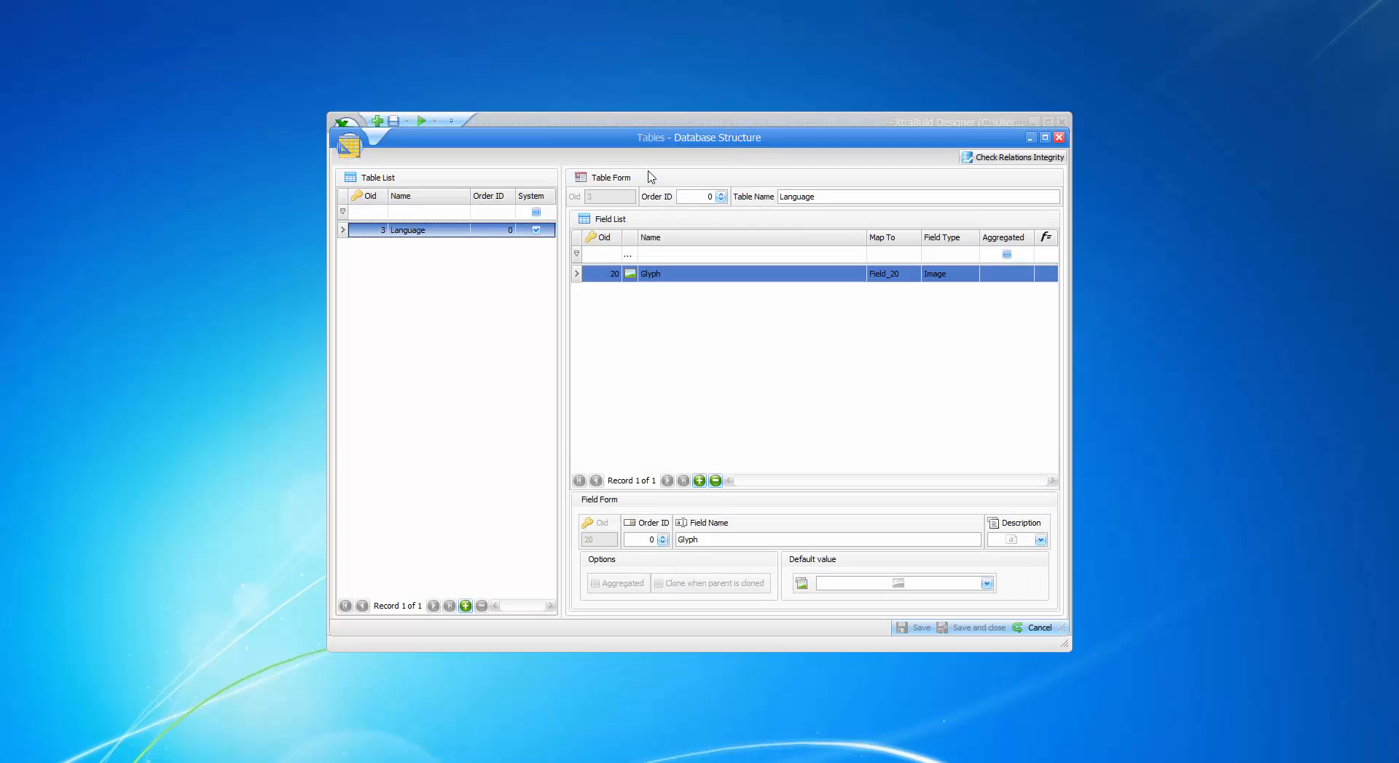
{"action": "left_click", "coordinate": [465, 606]}
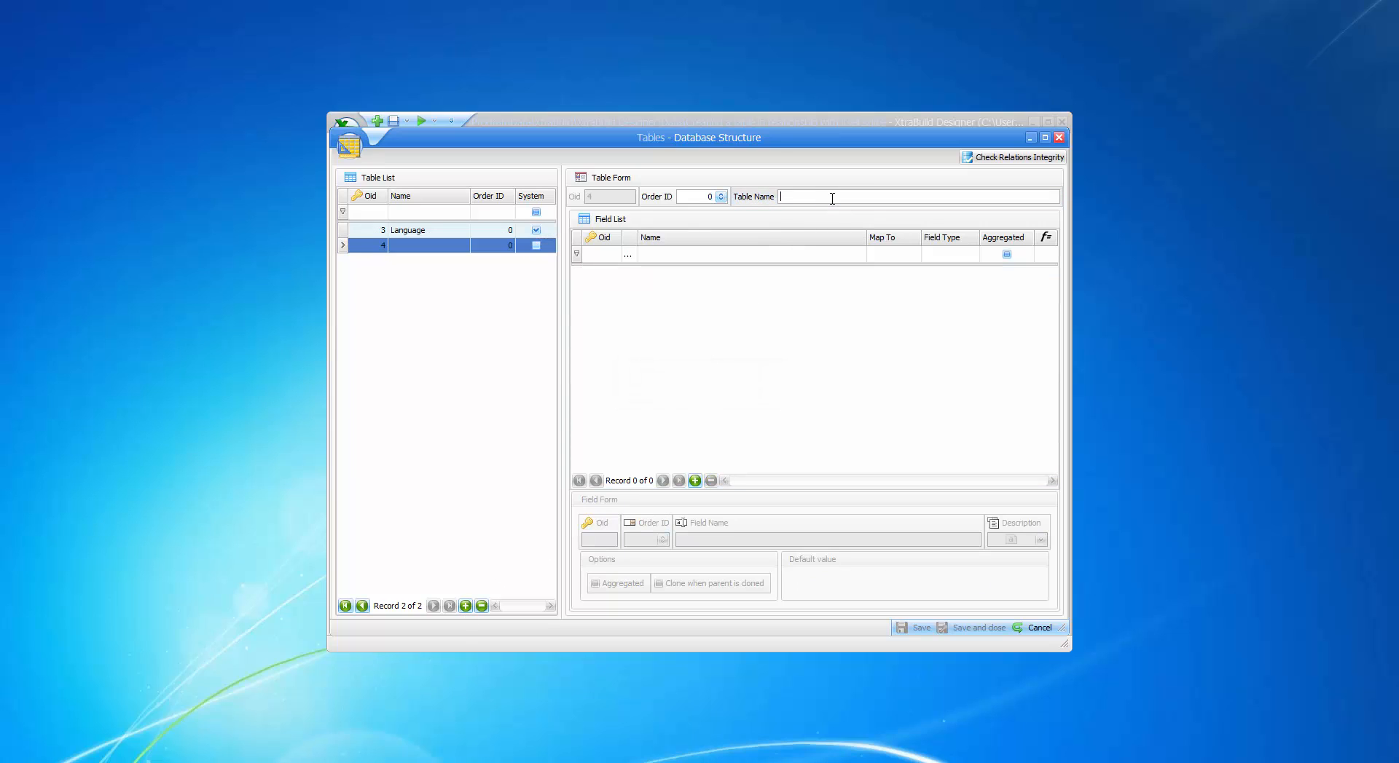
{"action": "type", "text": "em"}
{"action": "key", "text": "Delete"}
{"action": "type", "text": "Employee List"}
{"action": "left_click", "coordinate": [432, 344]}
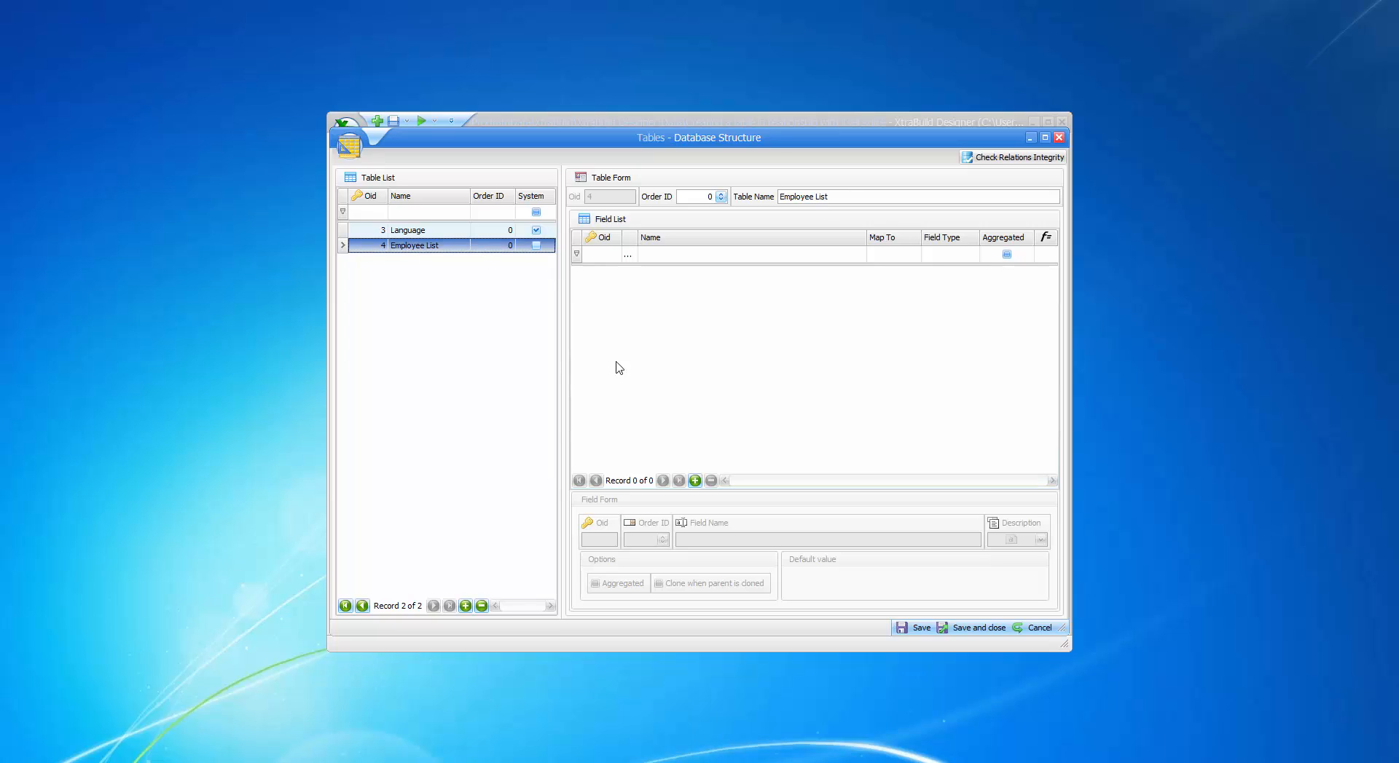
Step: Add a table relation field to Employee List that links it to the Employee List table itself, and save the structure
{"action": "left_click", "coordinate": [695, 481]}
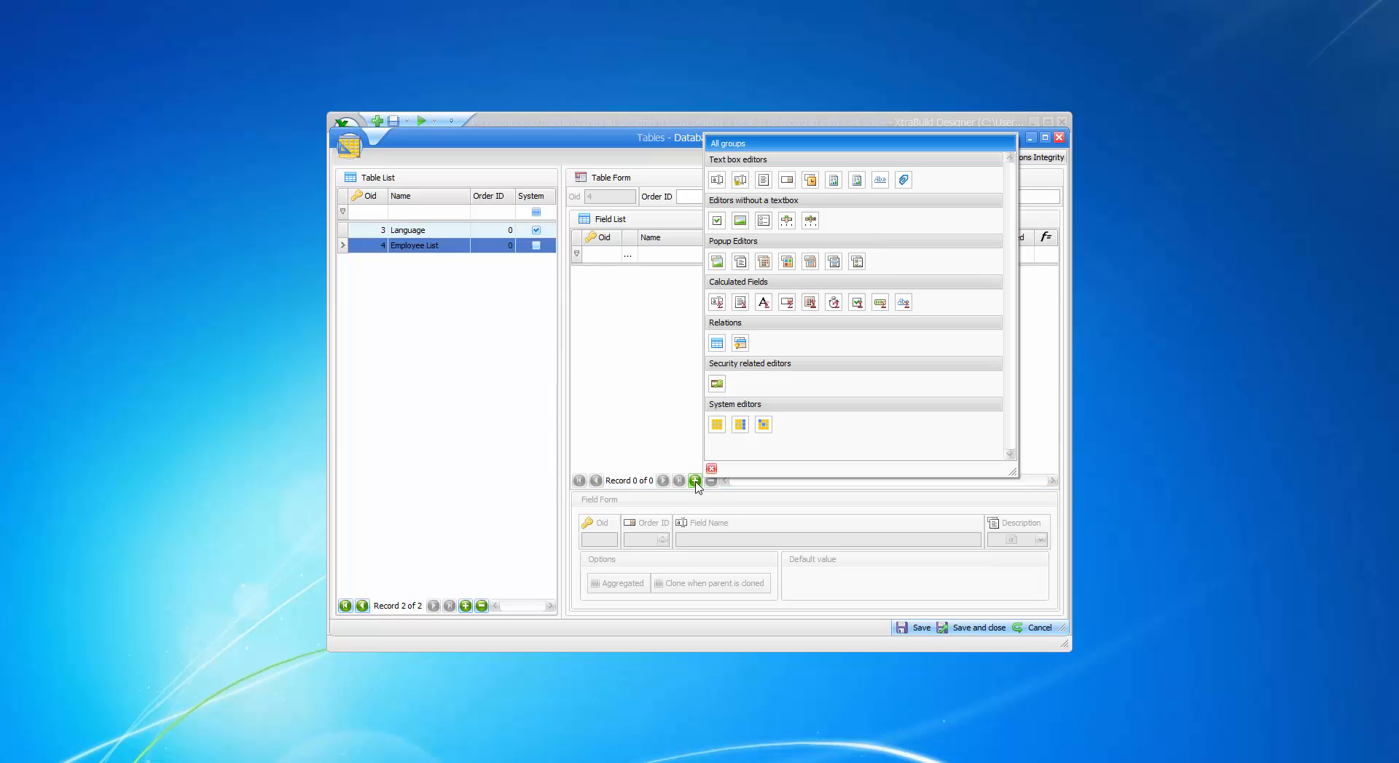
{"action": "left_click", "coordinate": [717, 343]}
{"action": "left_click", "coordinate": [673, 381]}
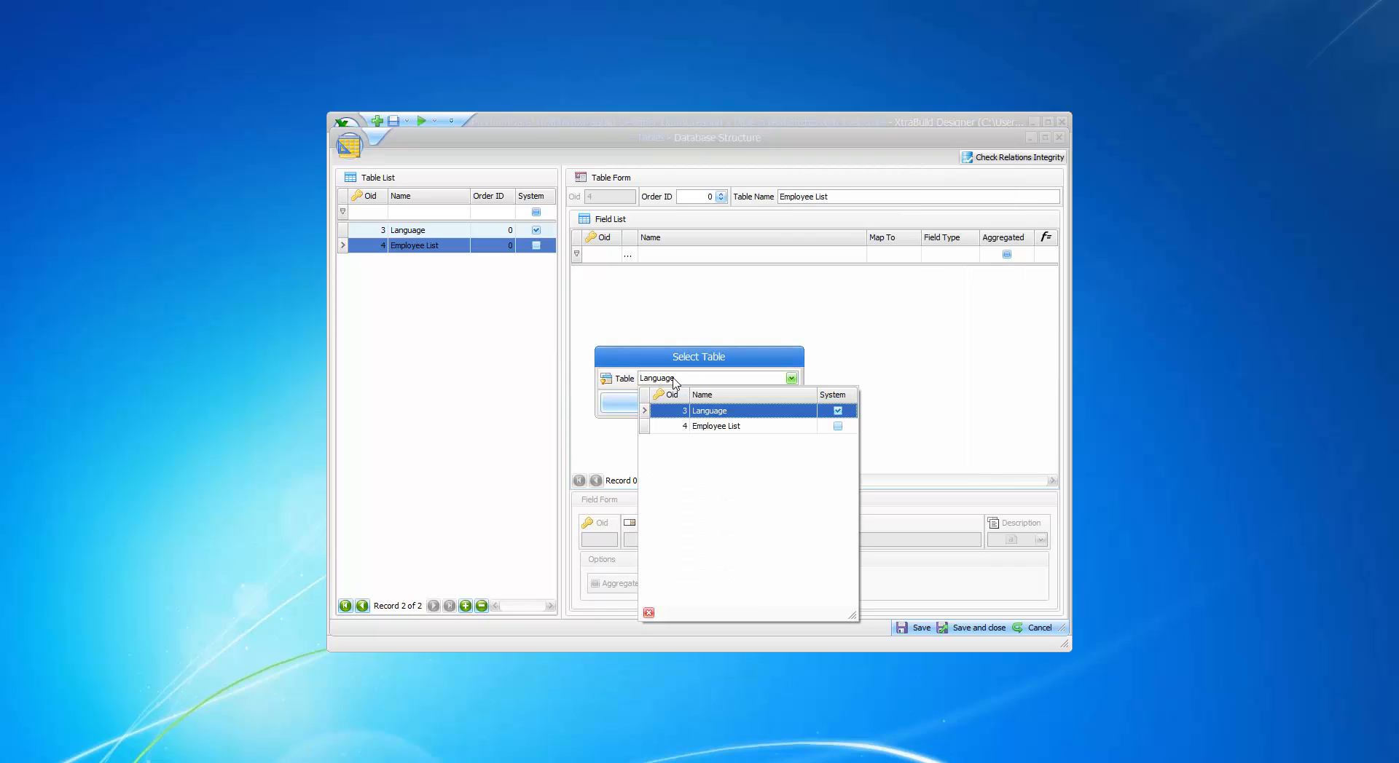
{"action": "left_click", "coordinate": [727, 428]}
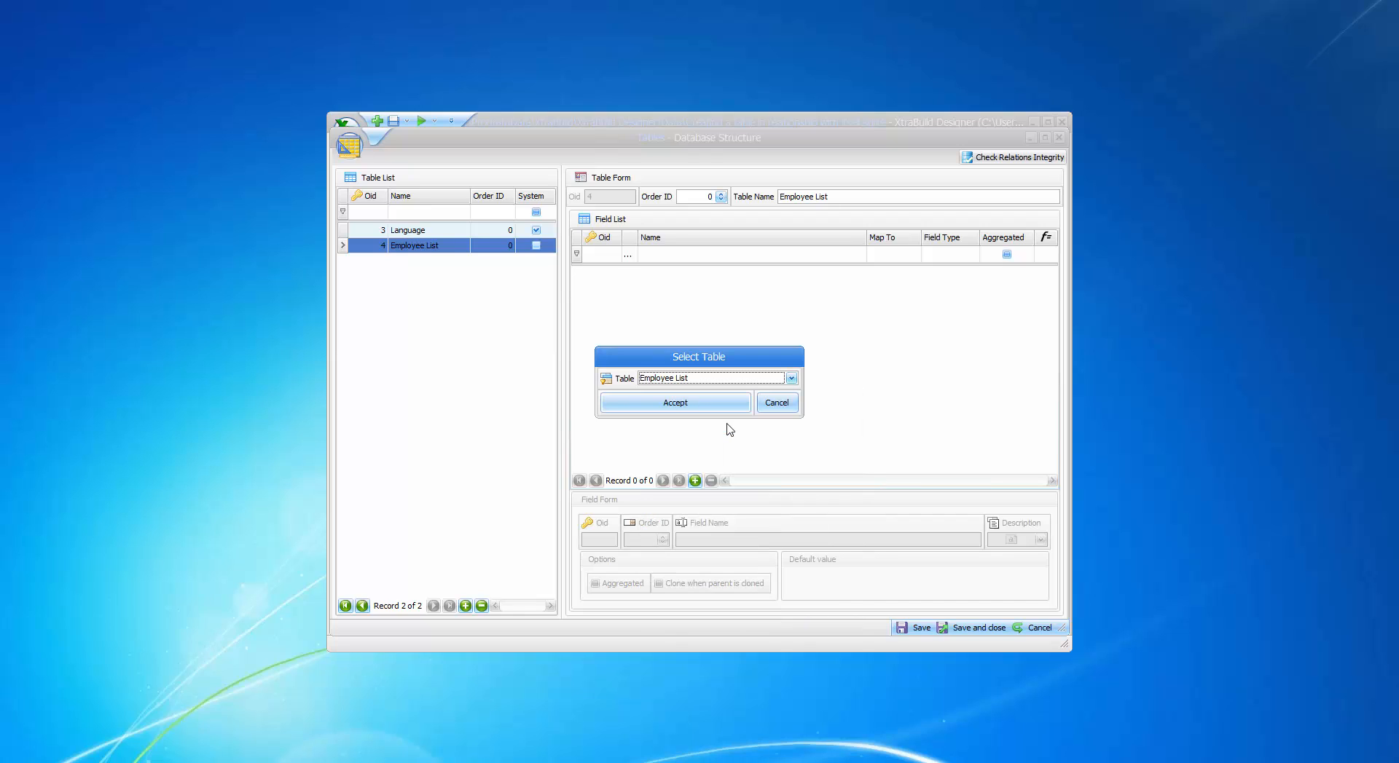
{"action": "left_click", "coordinate": [687, 405]}
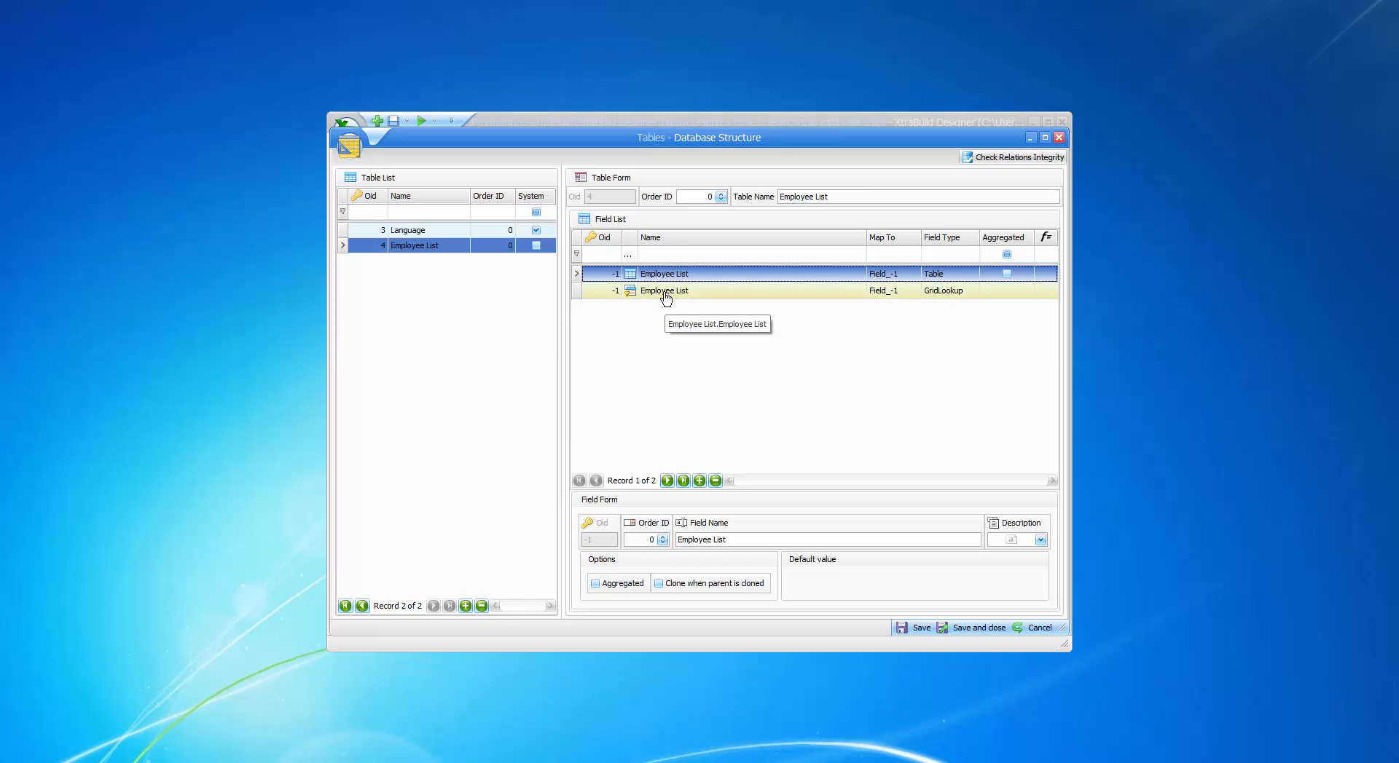
{"action": "left_click", "coordinate": [974, 629]}
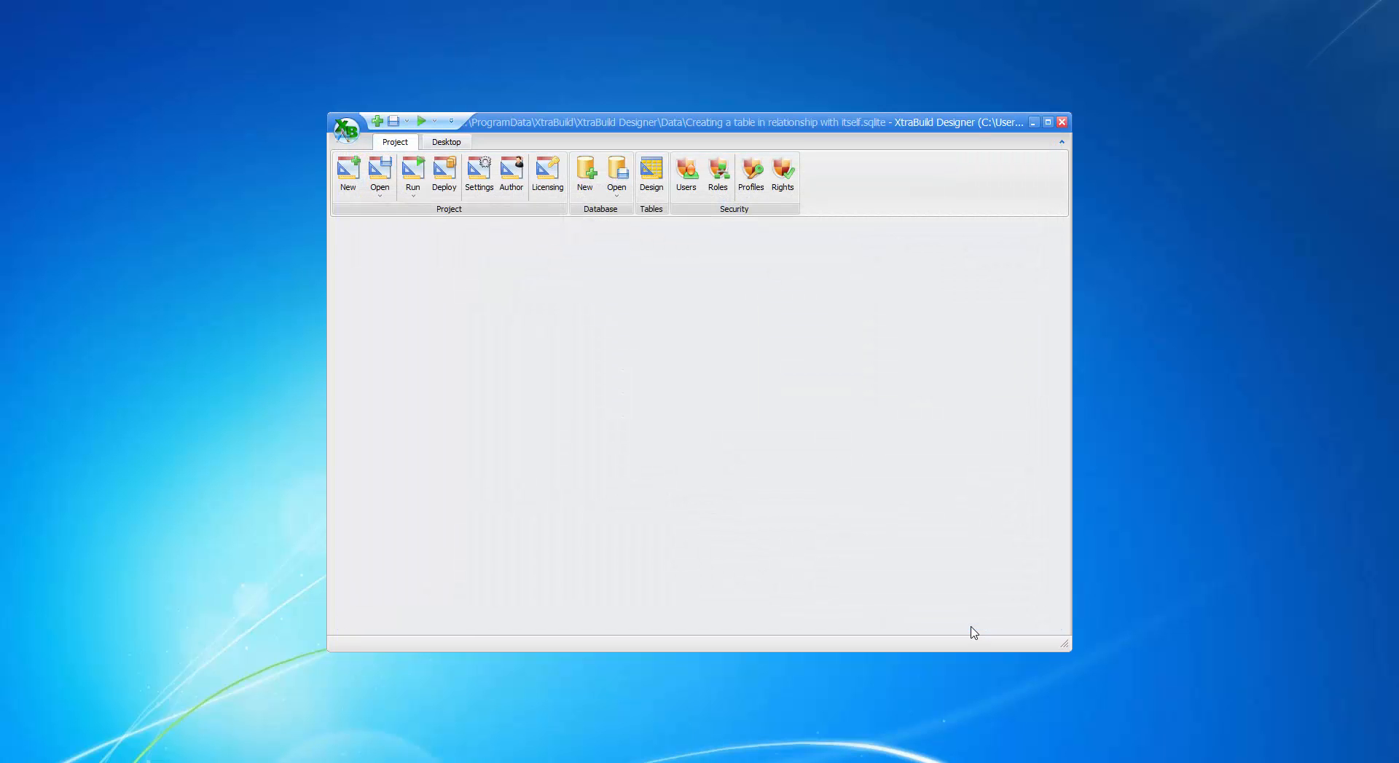
Step: Create a desktop grid view based on the Employee List table and save it
{"action": "left_click", "coordinate": [446, 143]}
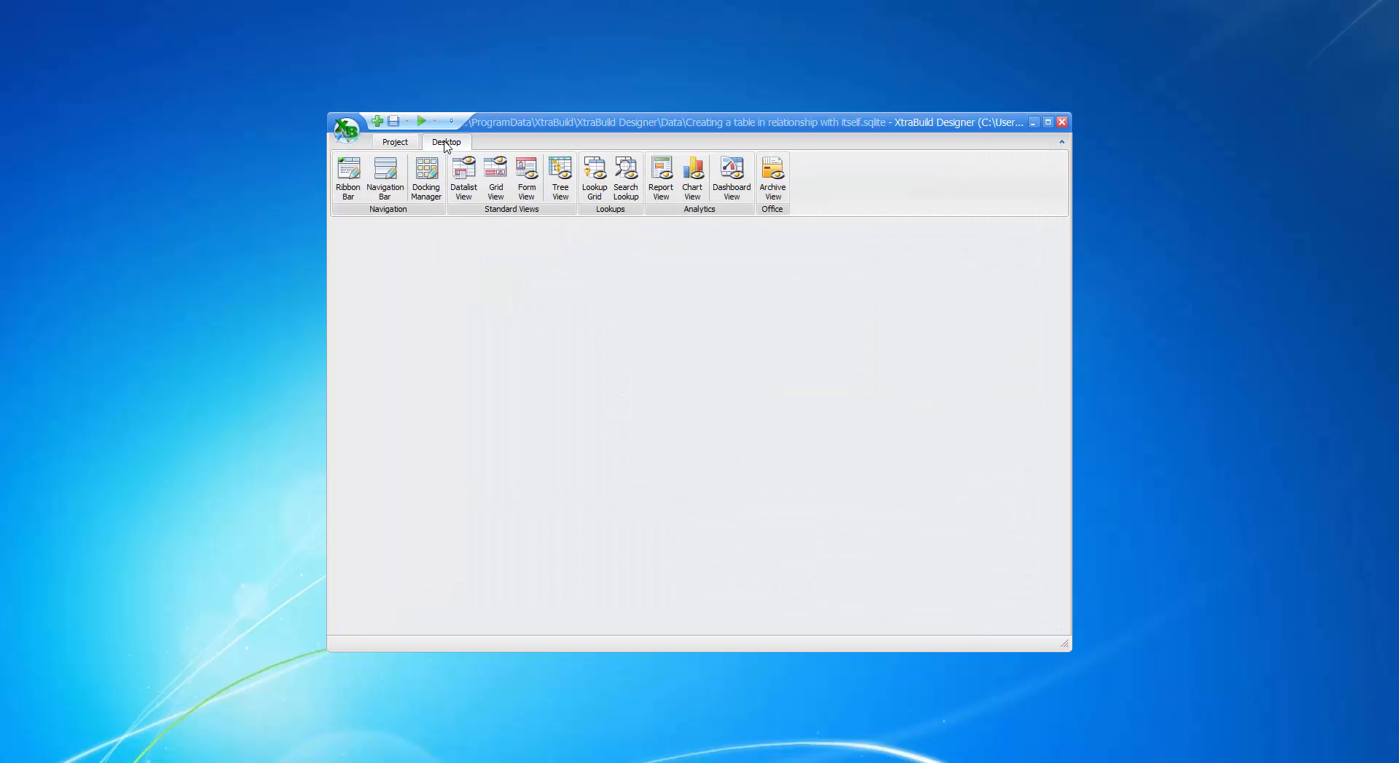
{"action": "left_click", "coordinate": [500, 193]}
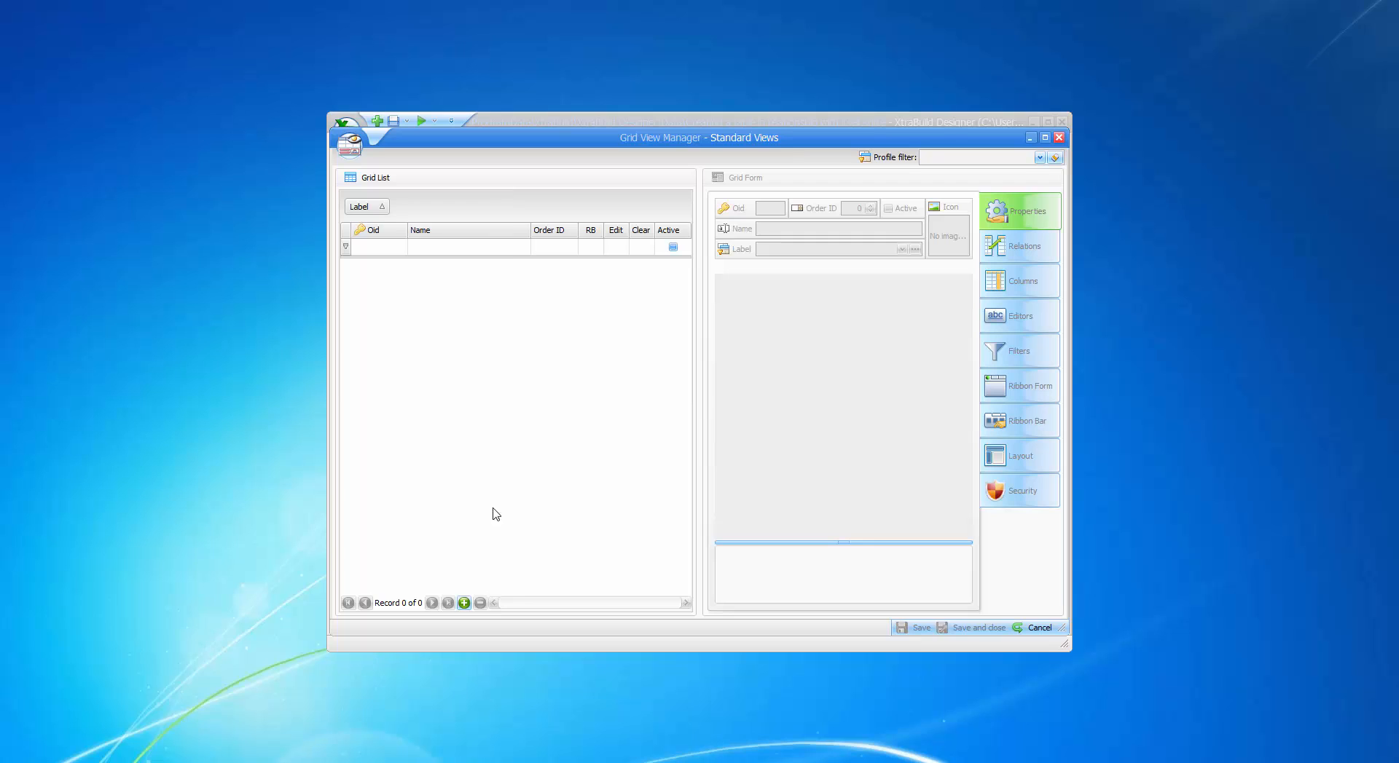
{"action": "left_click", "coordinate": [464, 604]}
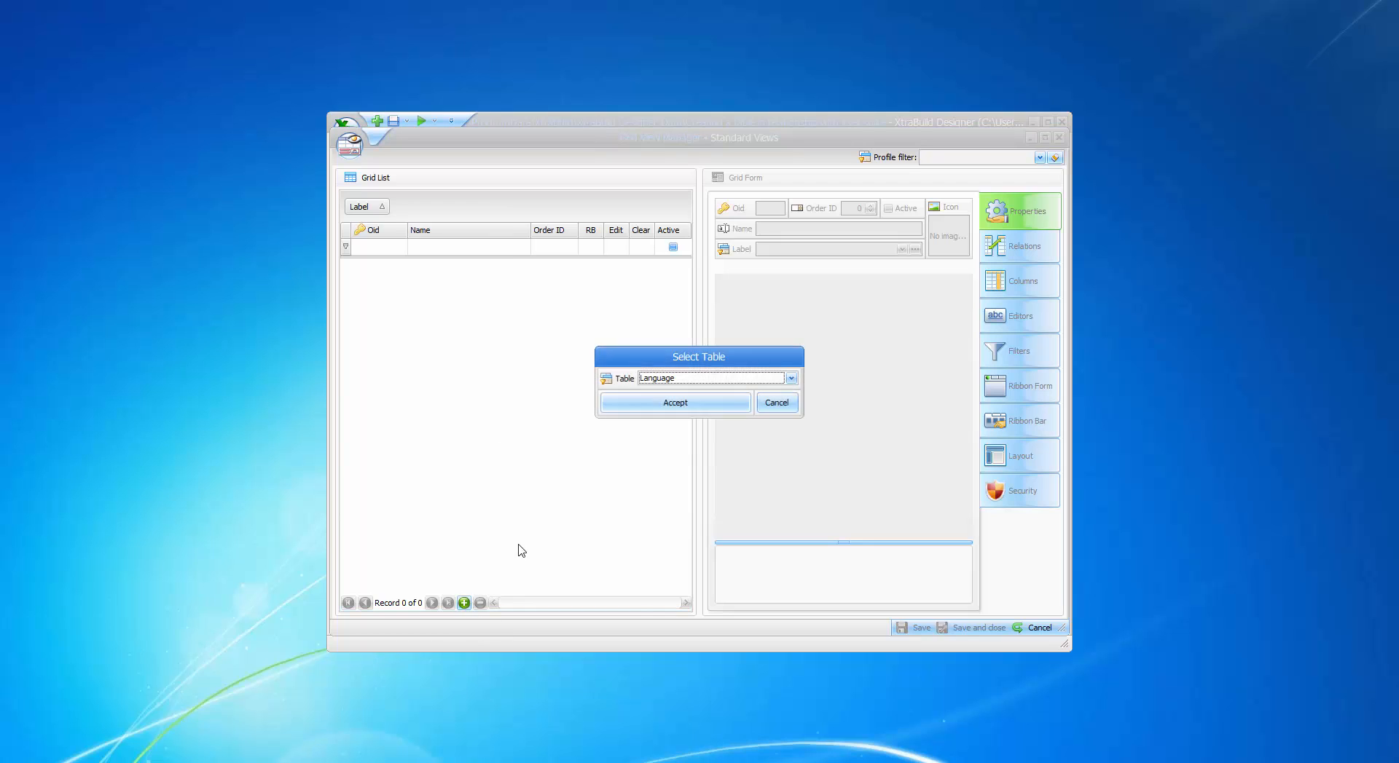
{"action": "left_click", "coordinate": [696, 385]}
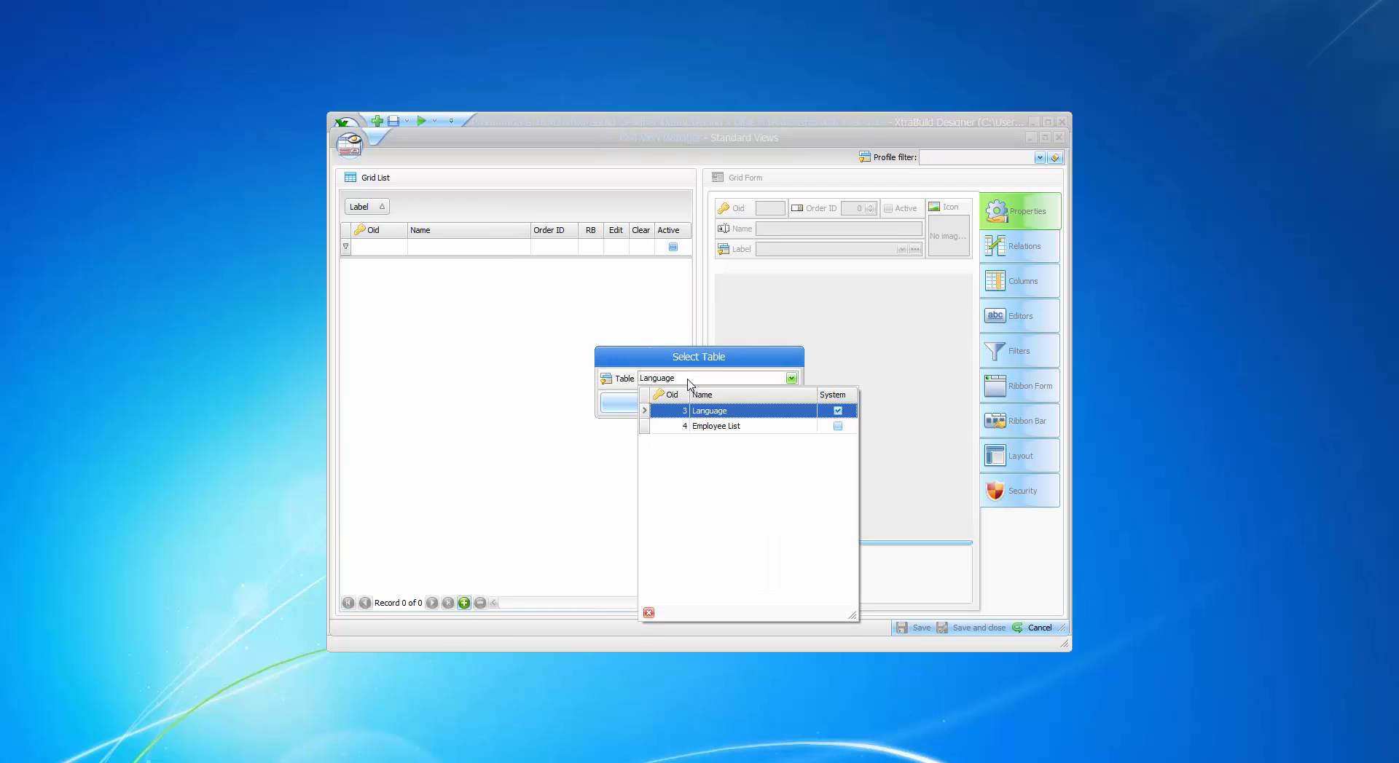
{"action": "left_click", "coordinate": [713, 428]}
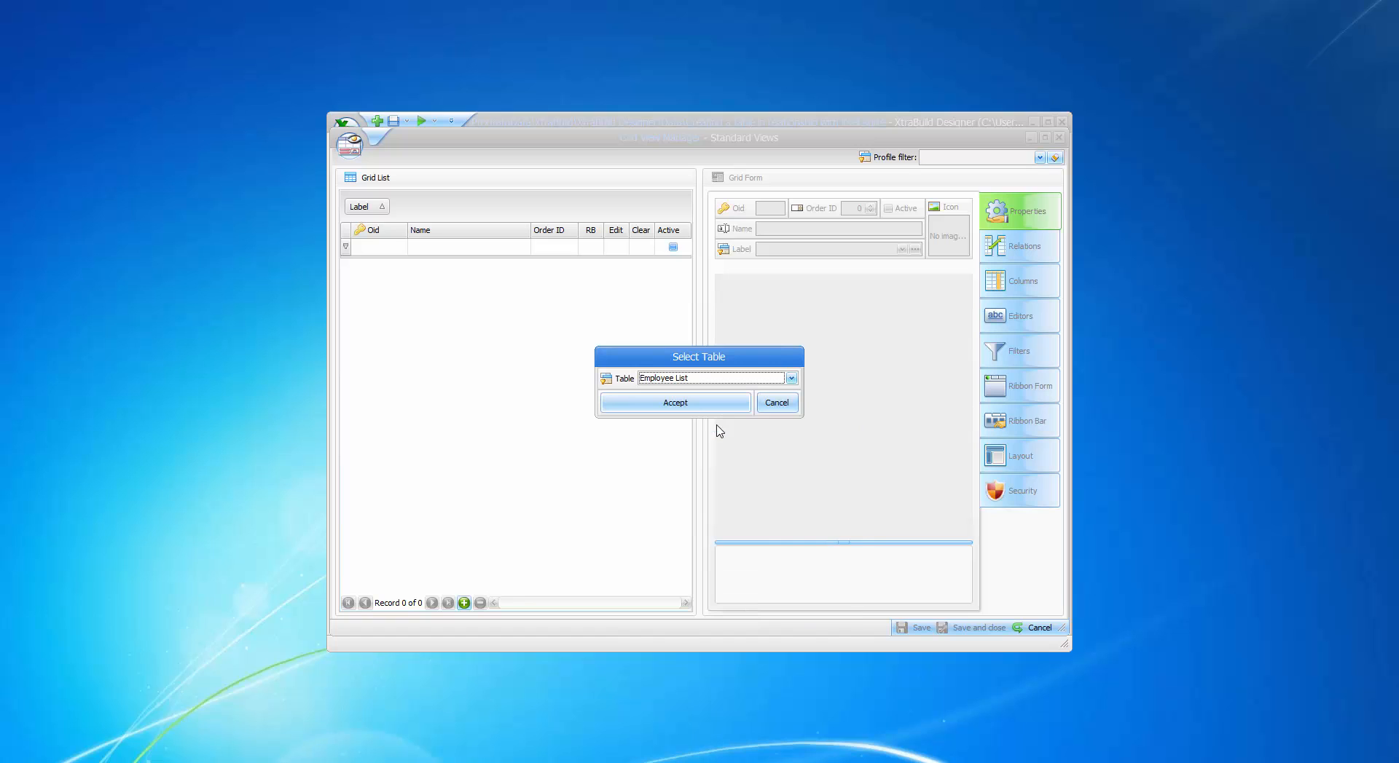
{"action": "left_click", "coordinate": [670, 405]}
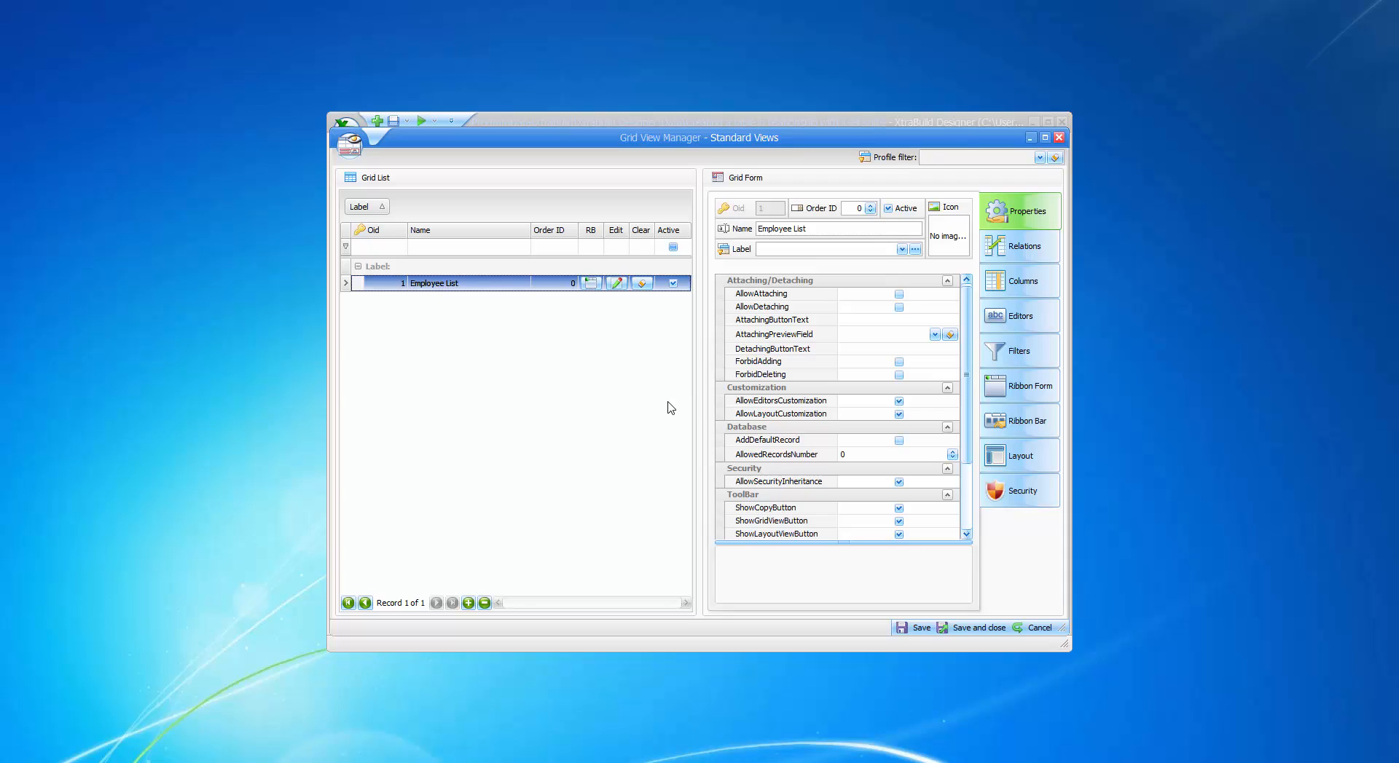
{"action": "left_click", "coordinate": [918, 629]}
Step: Add a lookup grid control to the grid view's Employee List lookup relation (Oid 22)
{"action": "left_click", "coordinate": [1024, 249]}
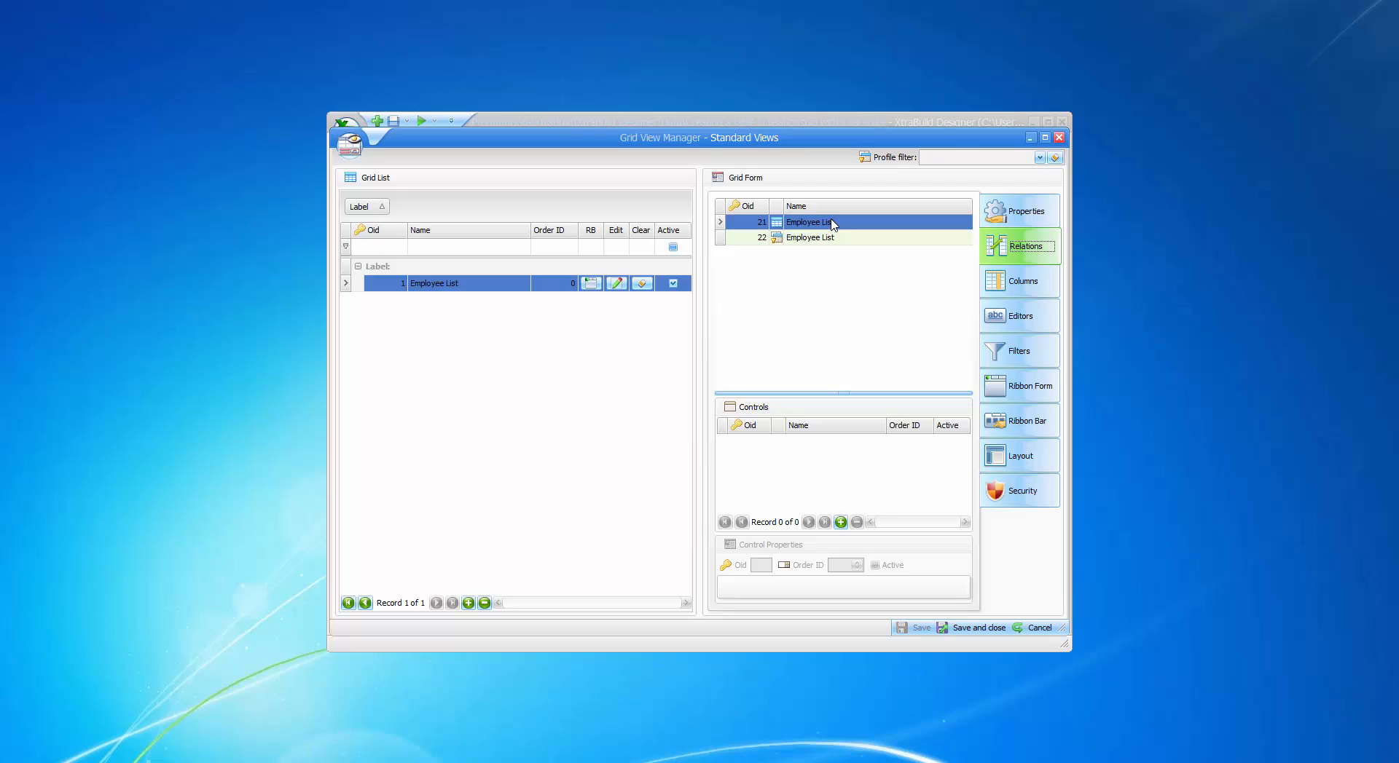
{"action": "left_click", "coordinate": [867, 239]}
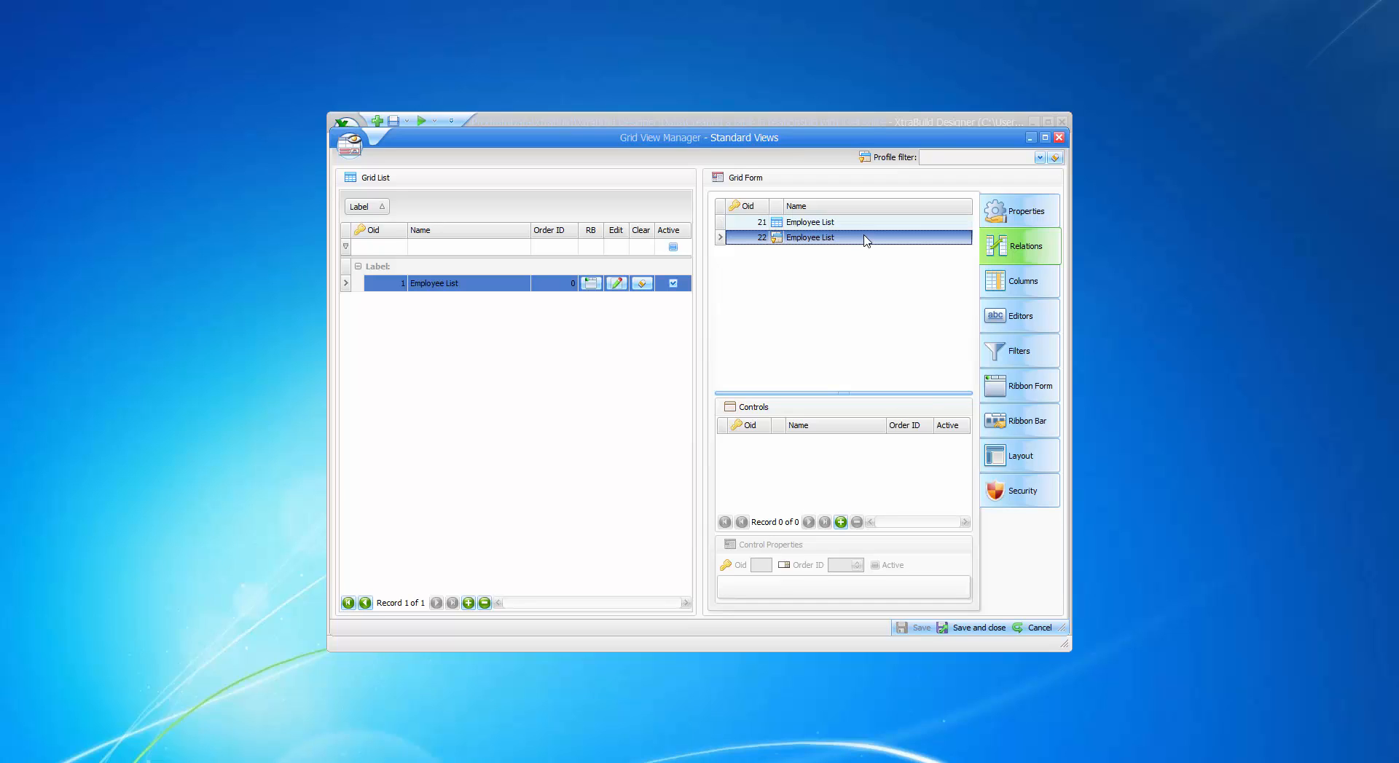
{"action": "left_click", "coordinate": [841, 522]}
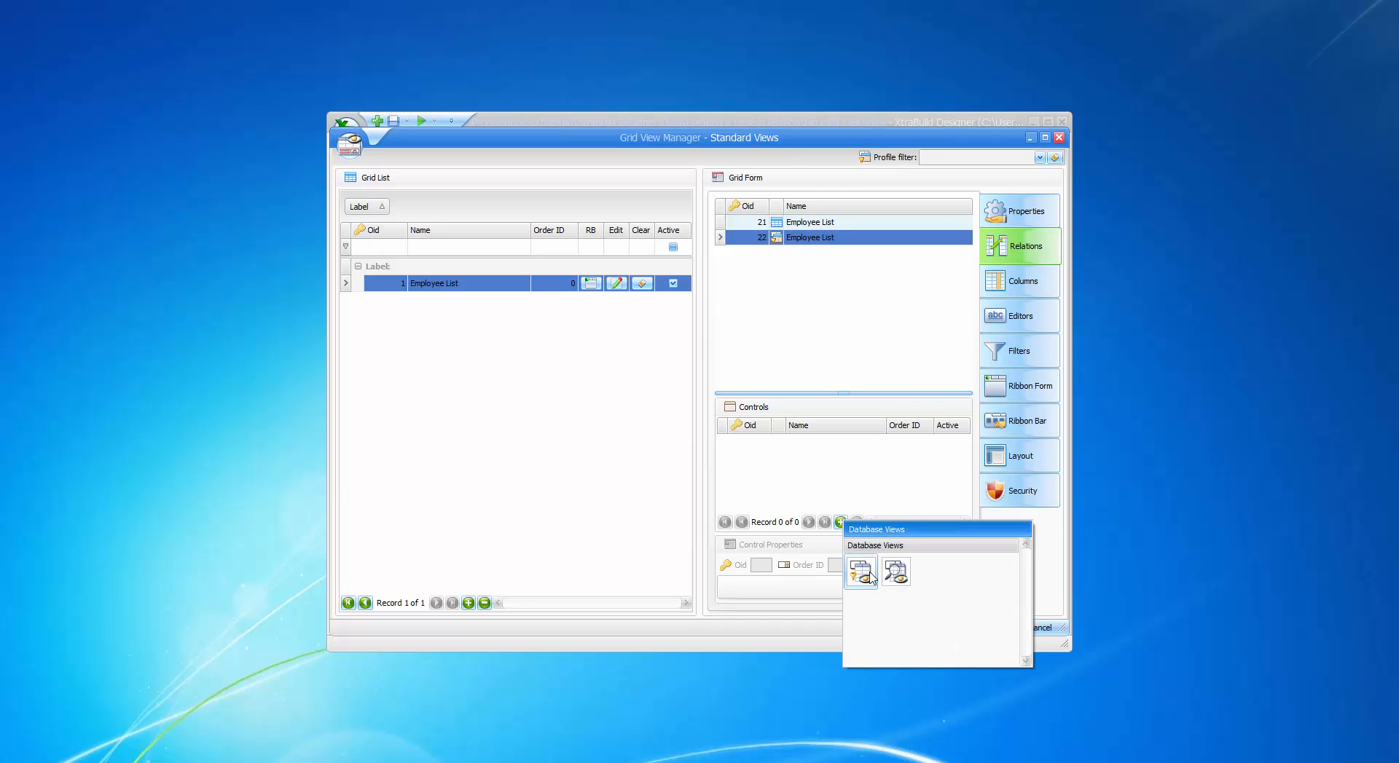
{"action": "left_click", "coordinate": [871, 577]}
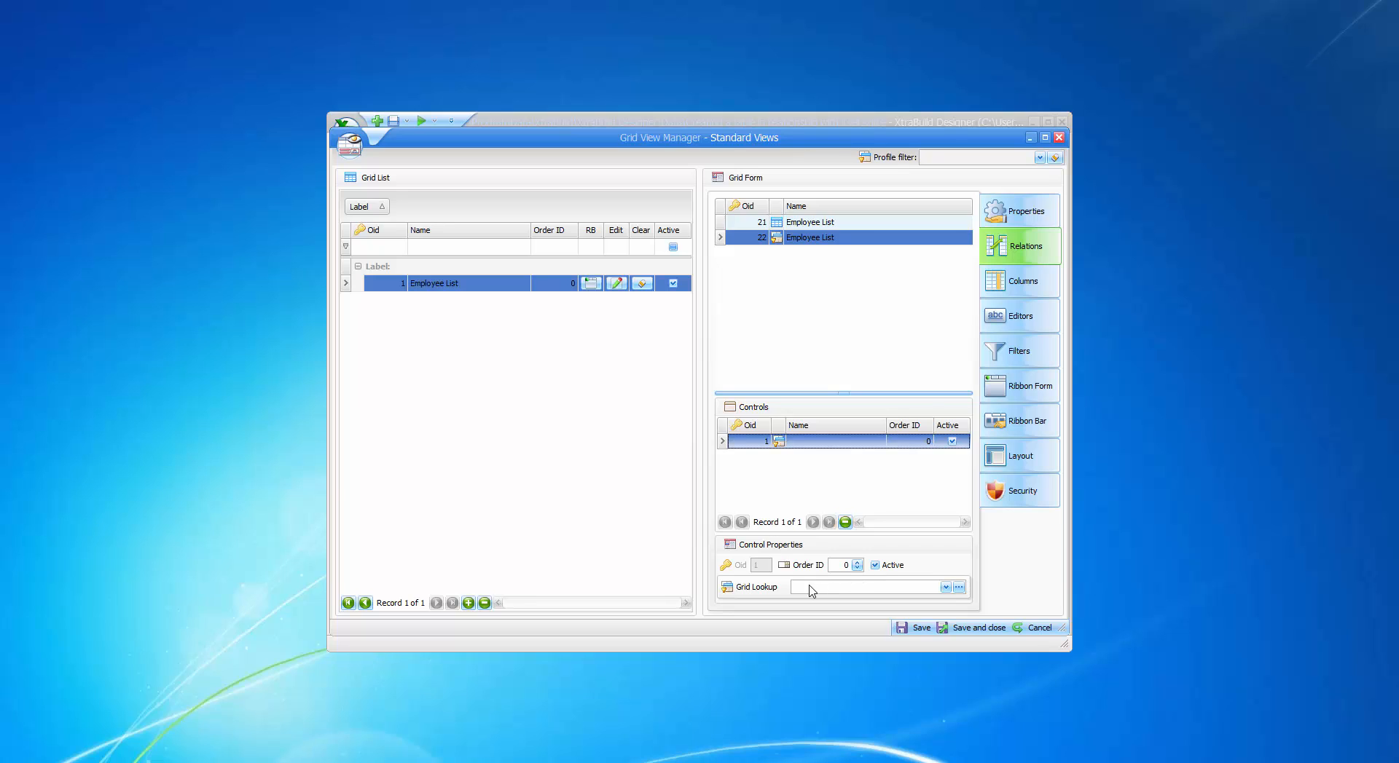
{"action": "left_click", "coordinate": [945, 587]}
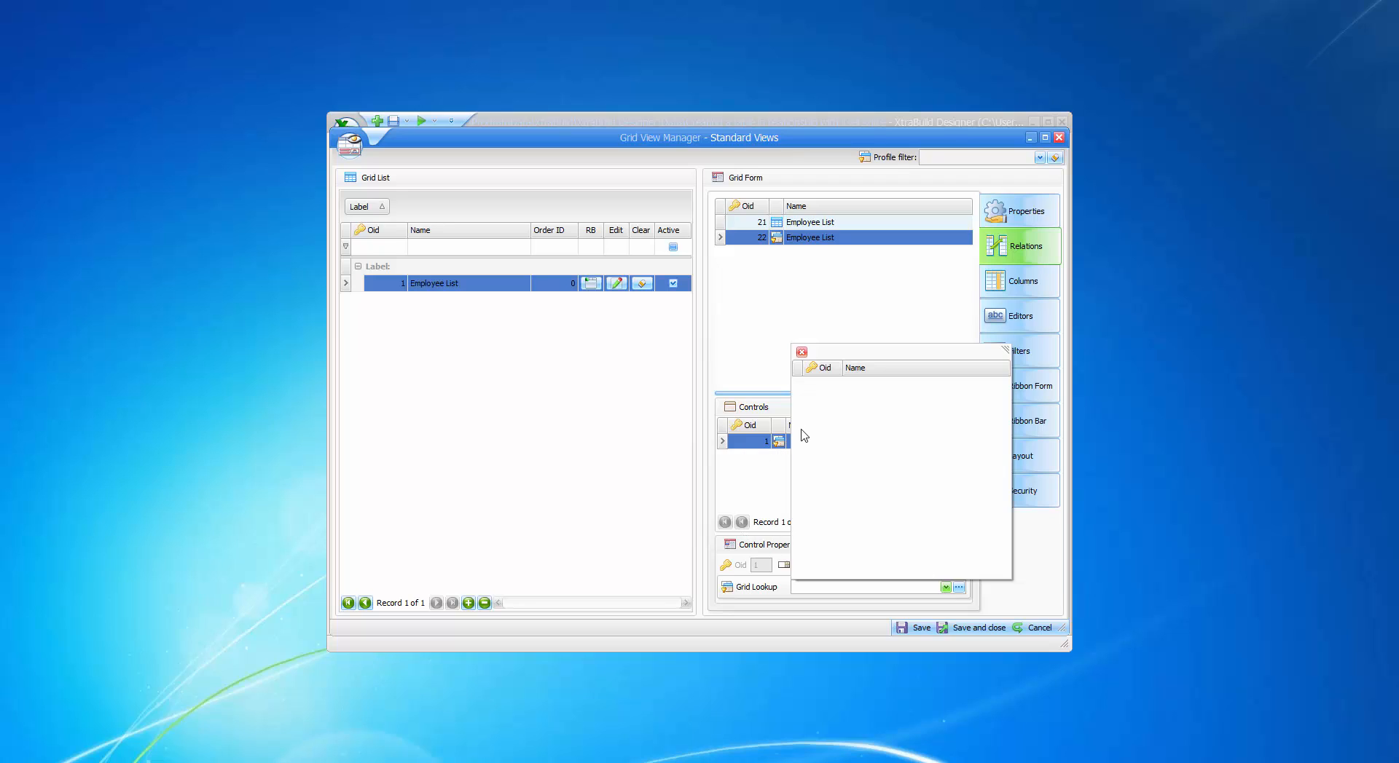
{"action": "left_click", "coordinate": [779, 340]}
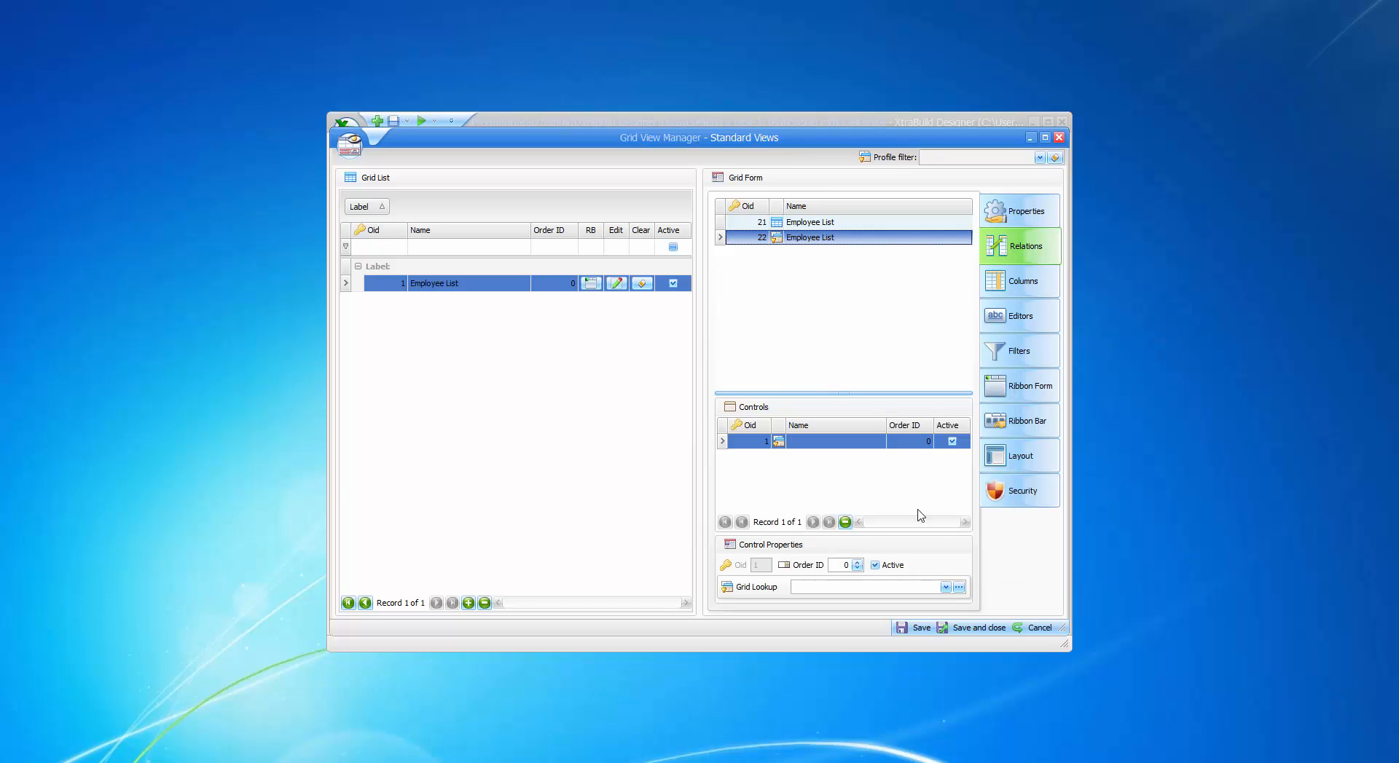
Step: Create a lookup grid view based on the Employee List table for the new control and save it
{"action": "left_click", "coordinate": [959, 587]}
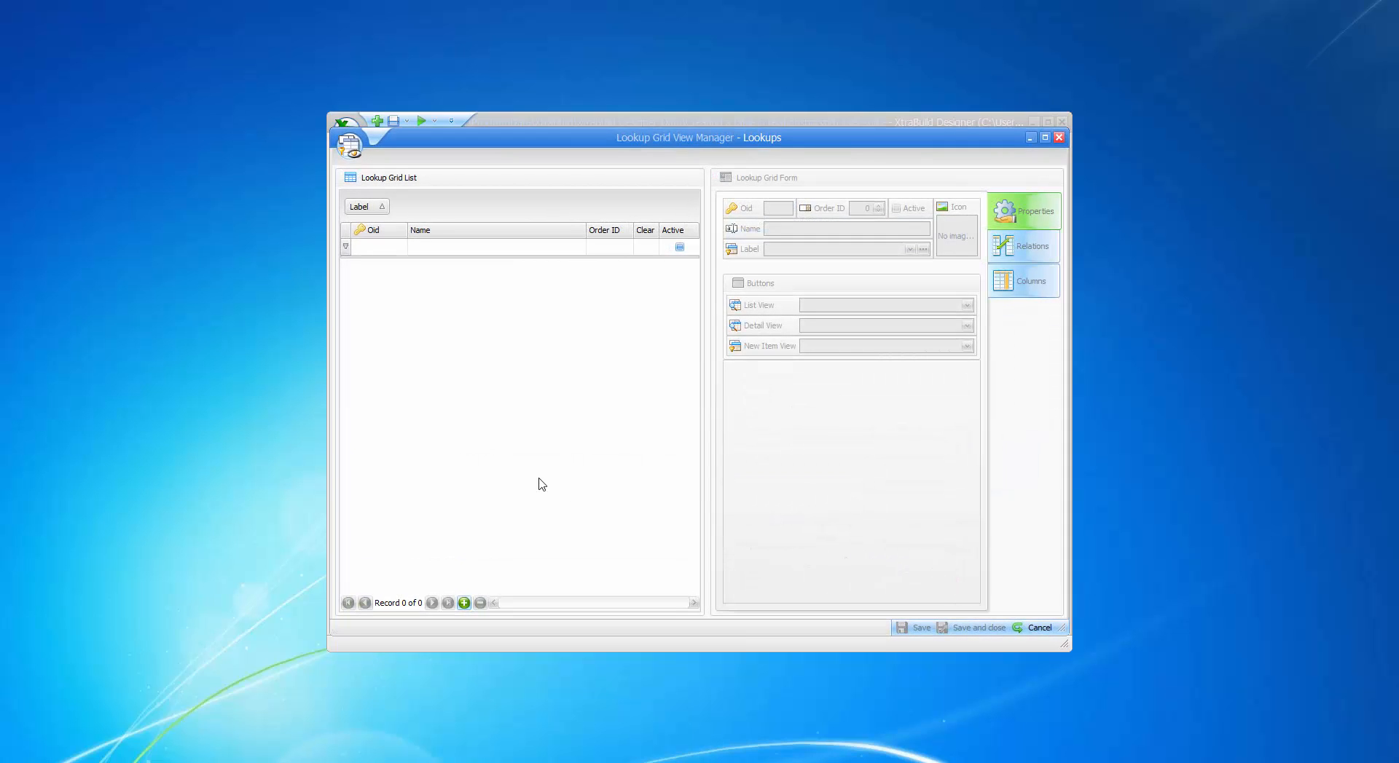
{"action": "left_click", "coordinate": [464, 603]}
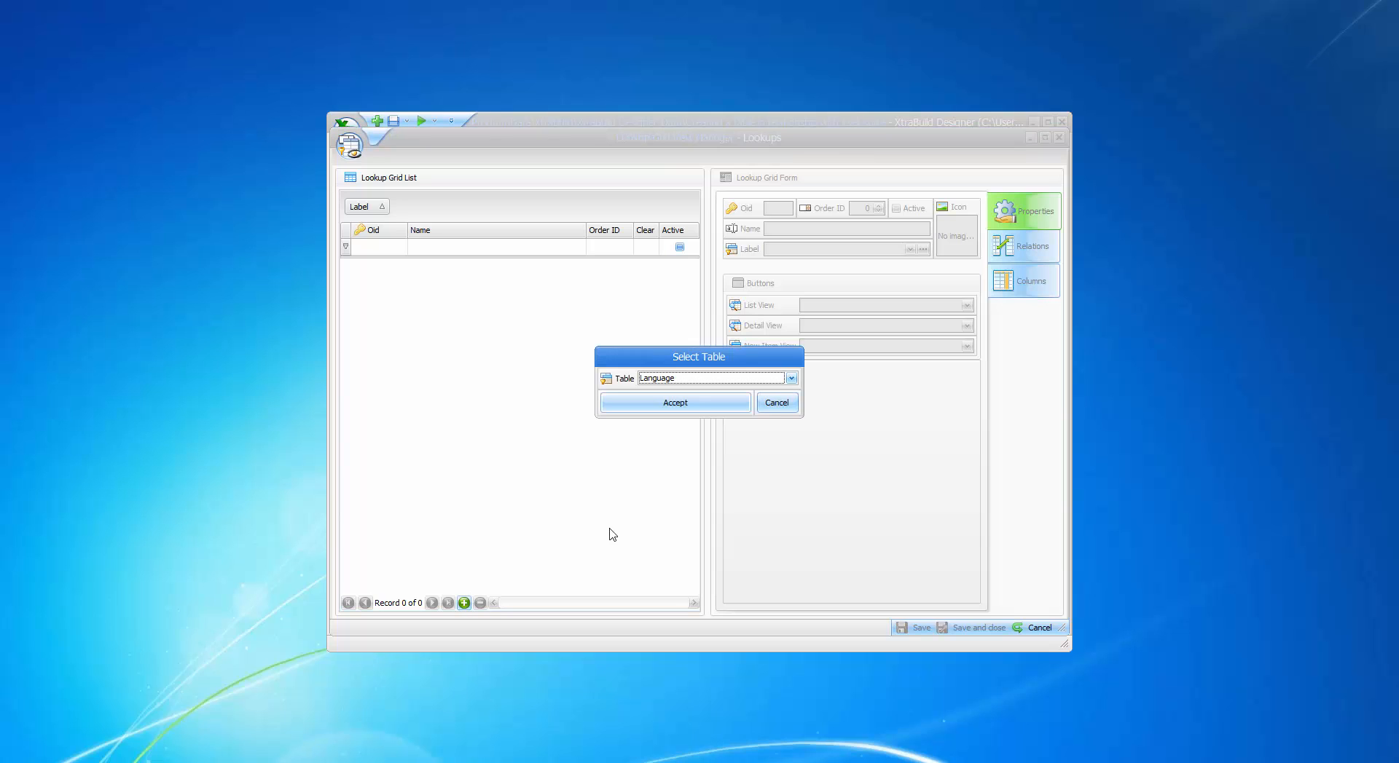
{"action": "left_click", "coordinate": [685, 379]}
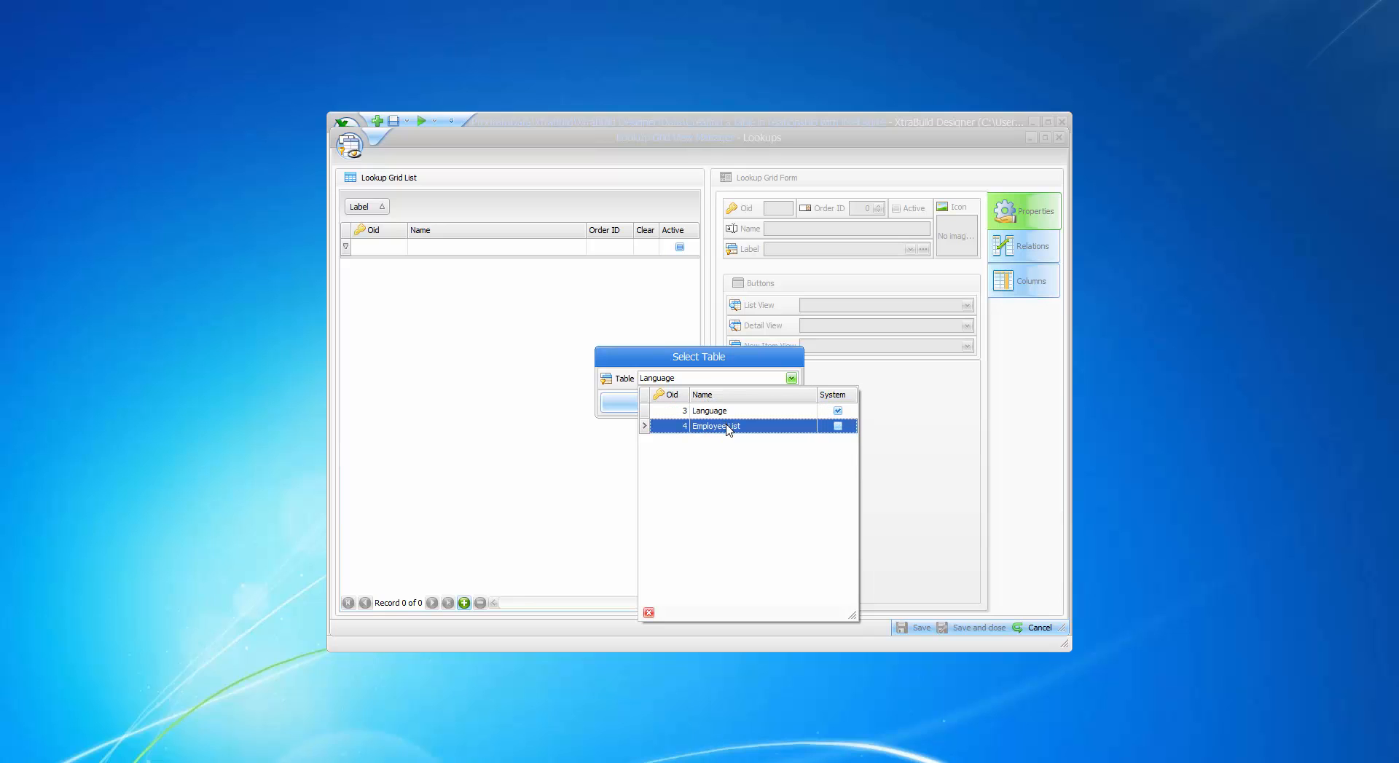
{"action": "left_click", "coordinate": [719, 426]}
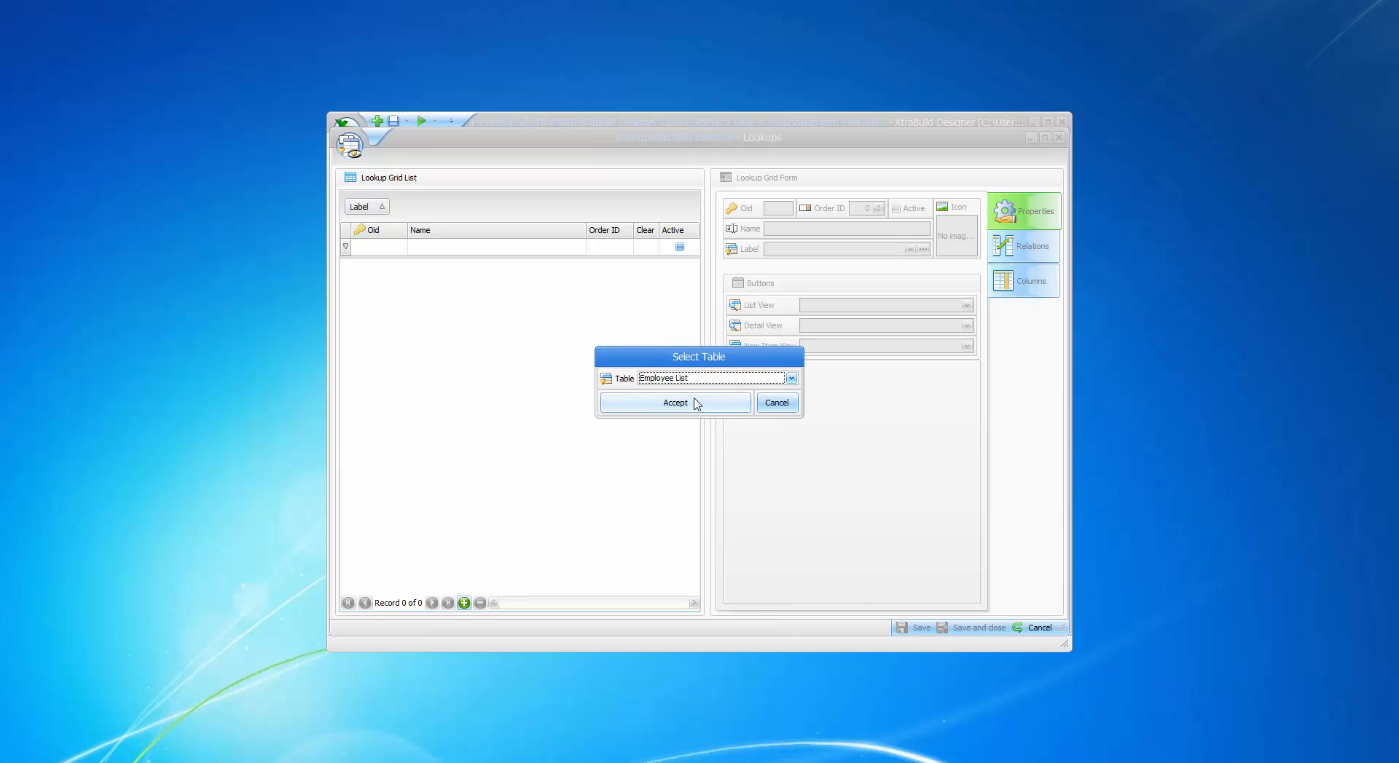
{"action": "left_click", "coordinate": [672, 403]}
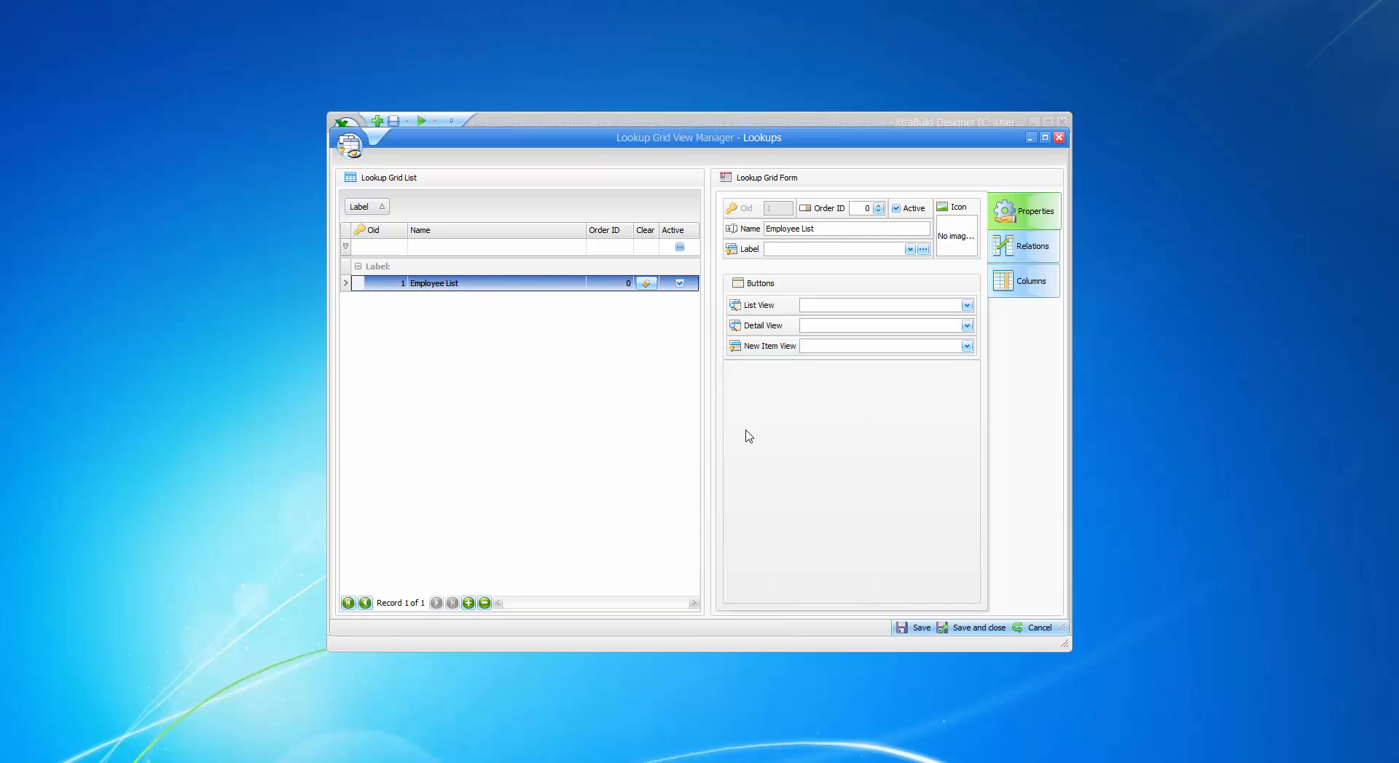
{"action": "left_click", "coordinate": [970, 629]}
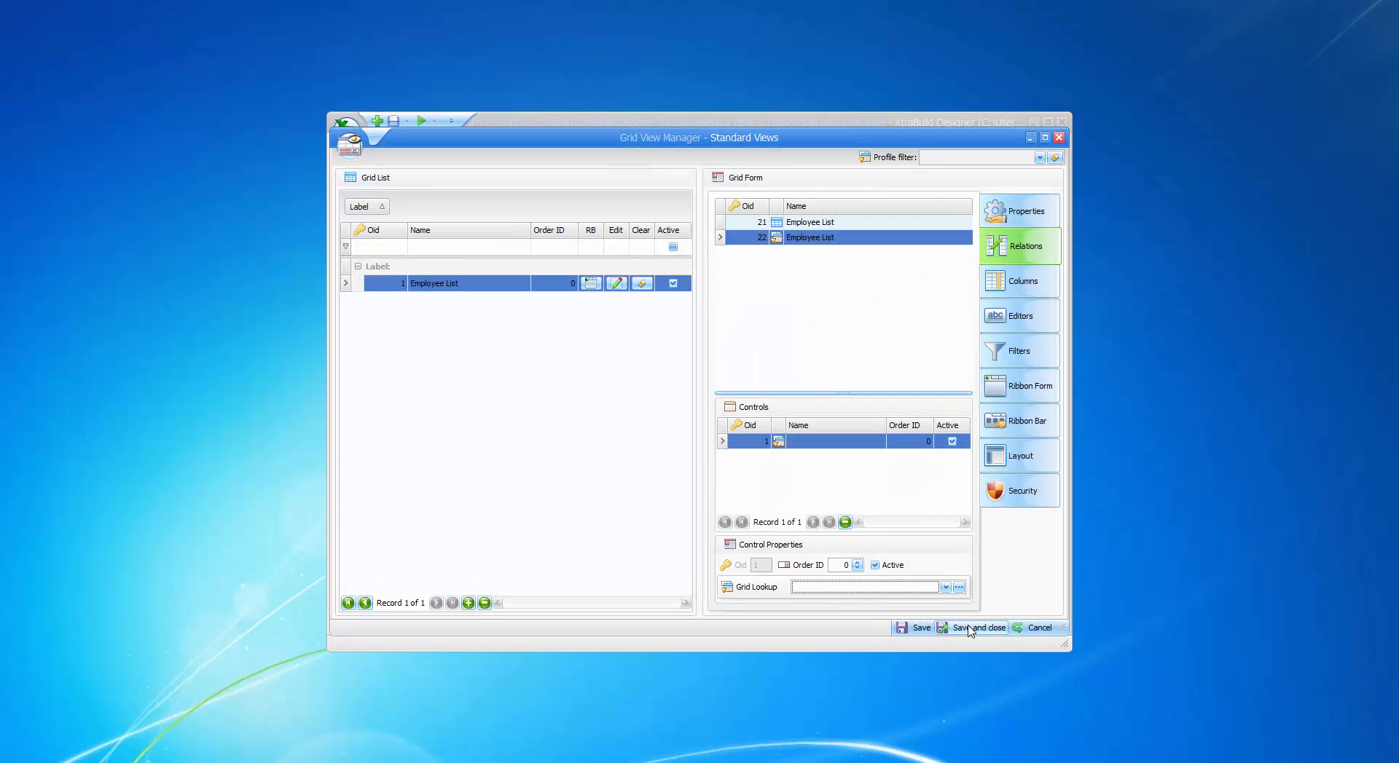
Step: Assign the Employee List lookup as the control's Grid Lookup and save the grid view
{"action": "left_click", "coordinate": [945, 588]}
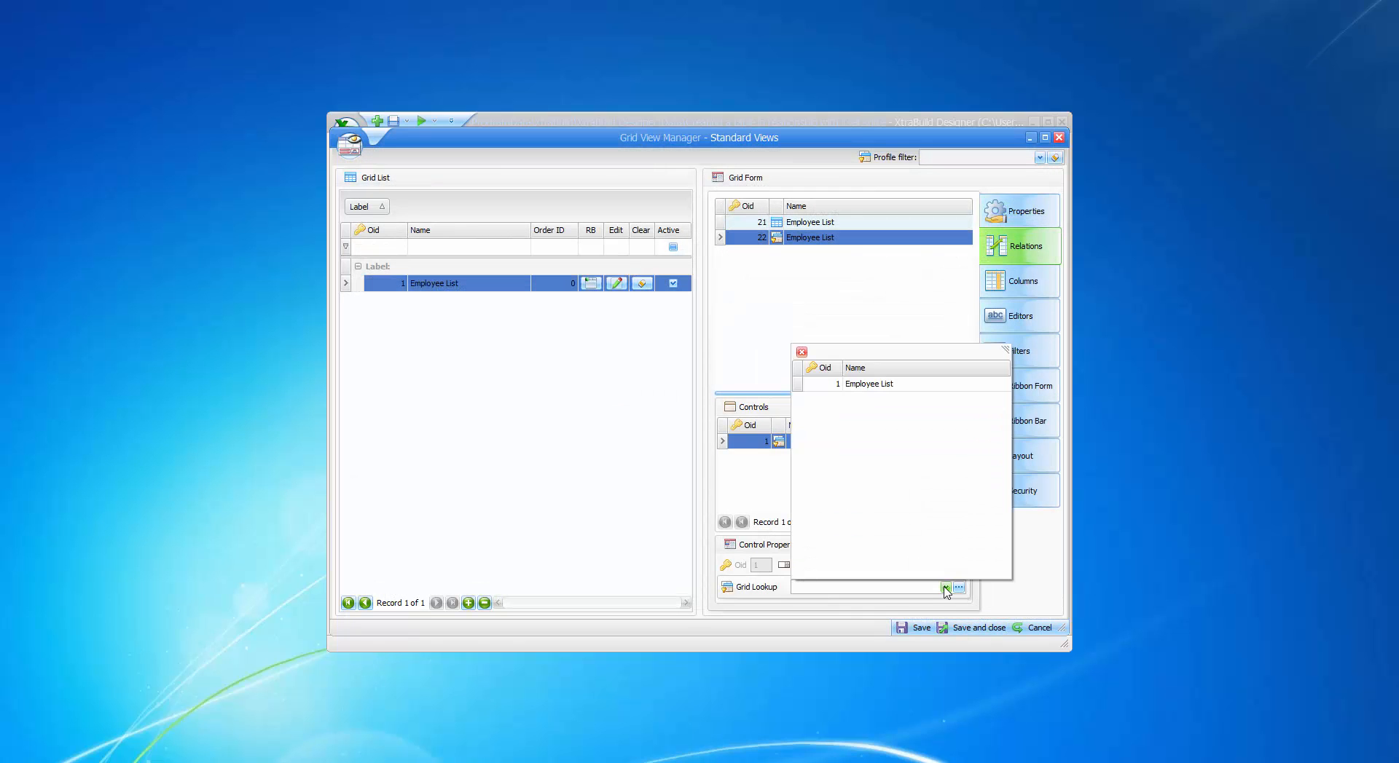
{"action": "left_click", "coordinate": [885, 386]}
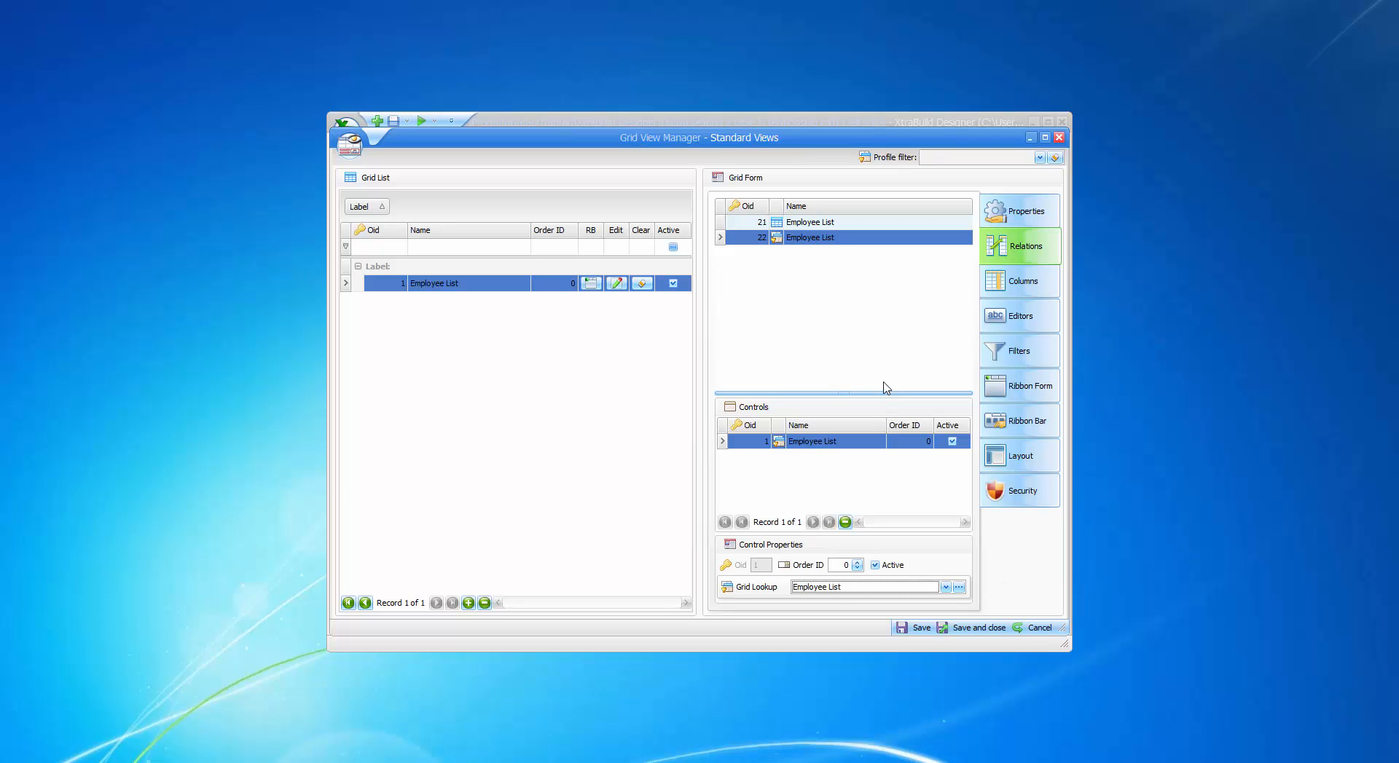
{"action": "left_click", "coordinate": [905, 630]}
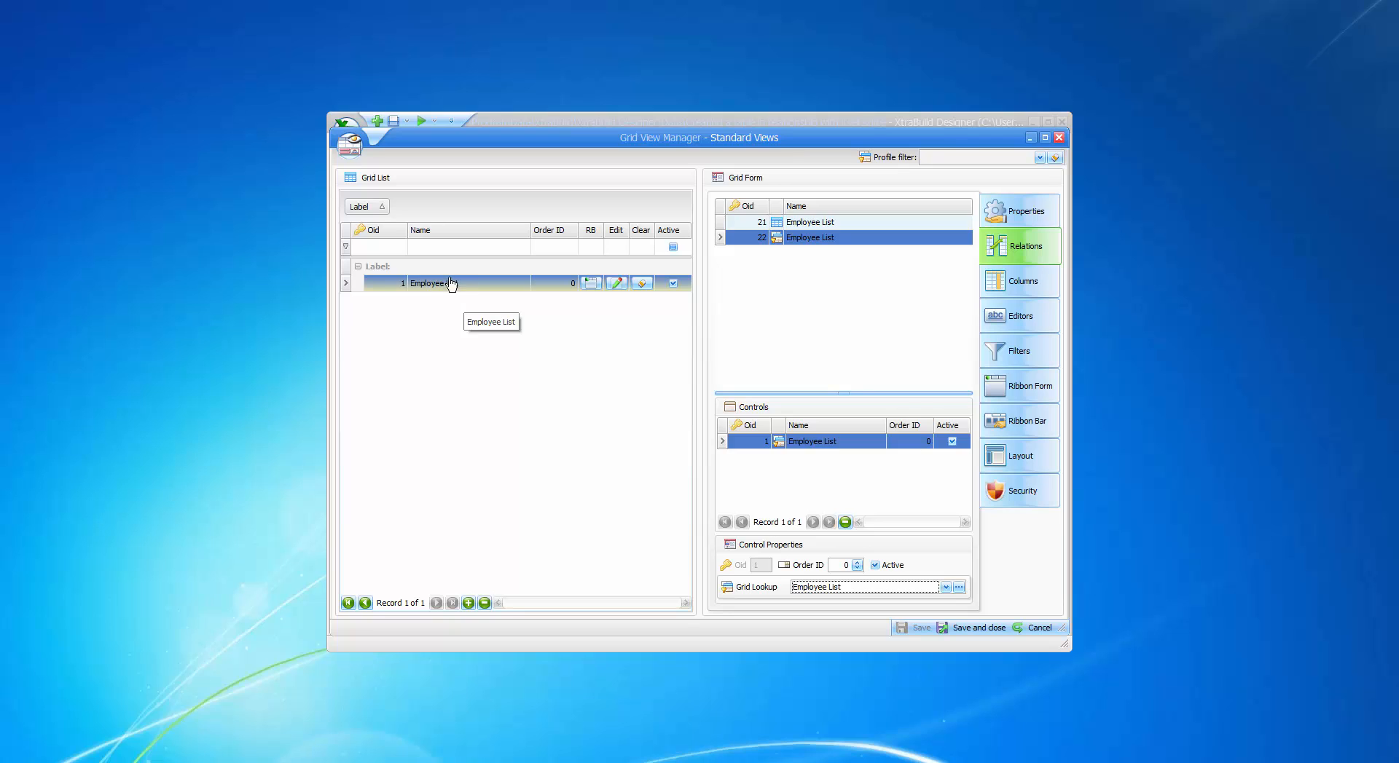
Step: Customize the Employee List form layout with Oid and Name side by side and the Employee List lookup beneath them
{"action": "left_click", "coordinate": [621, 285]}
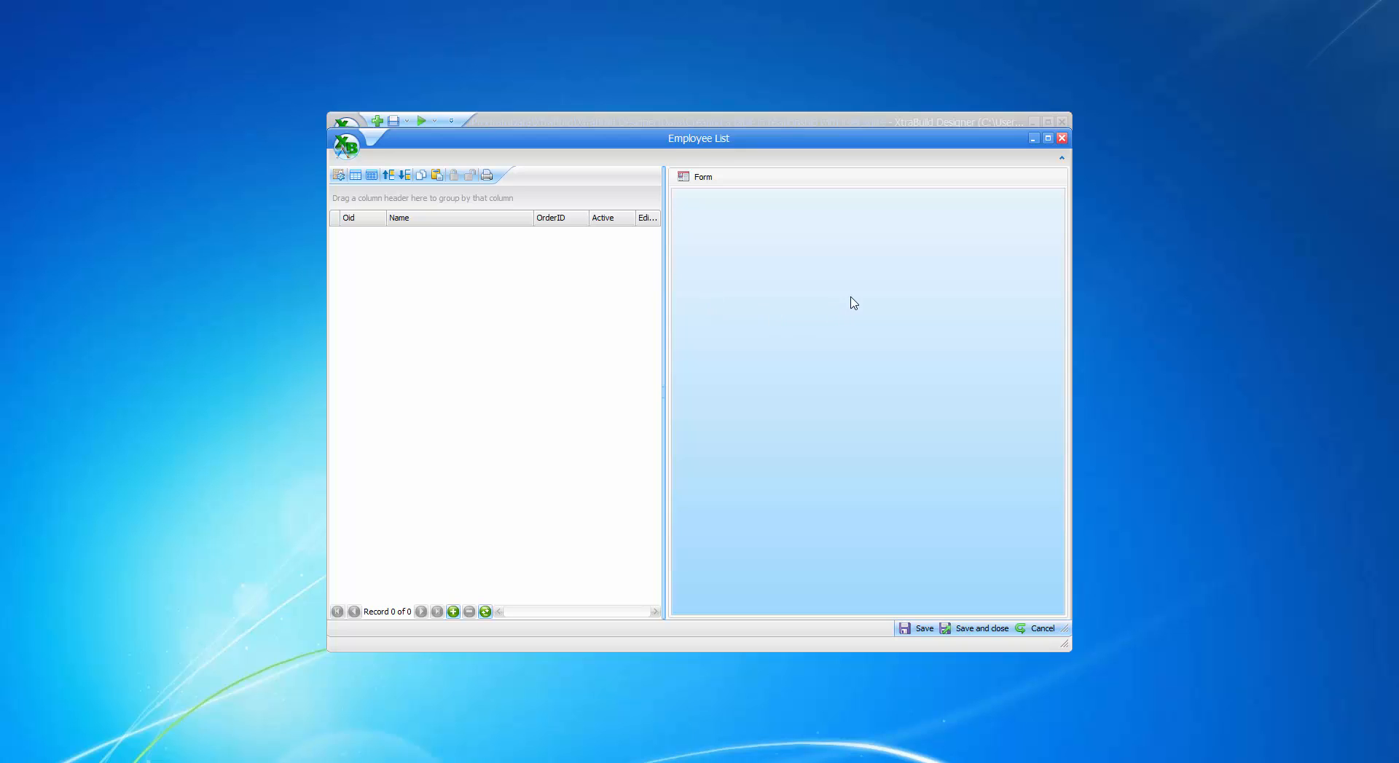
{"action": "right_click", "coordinate": [810, 275]}
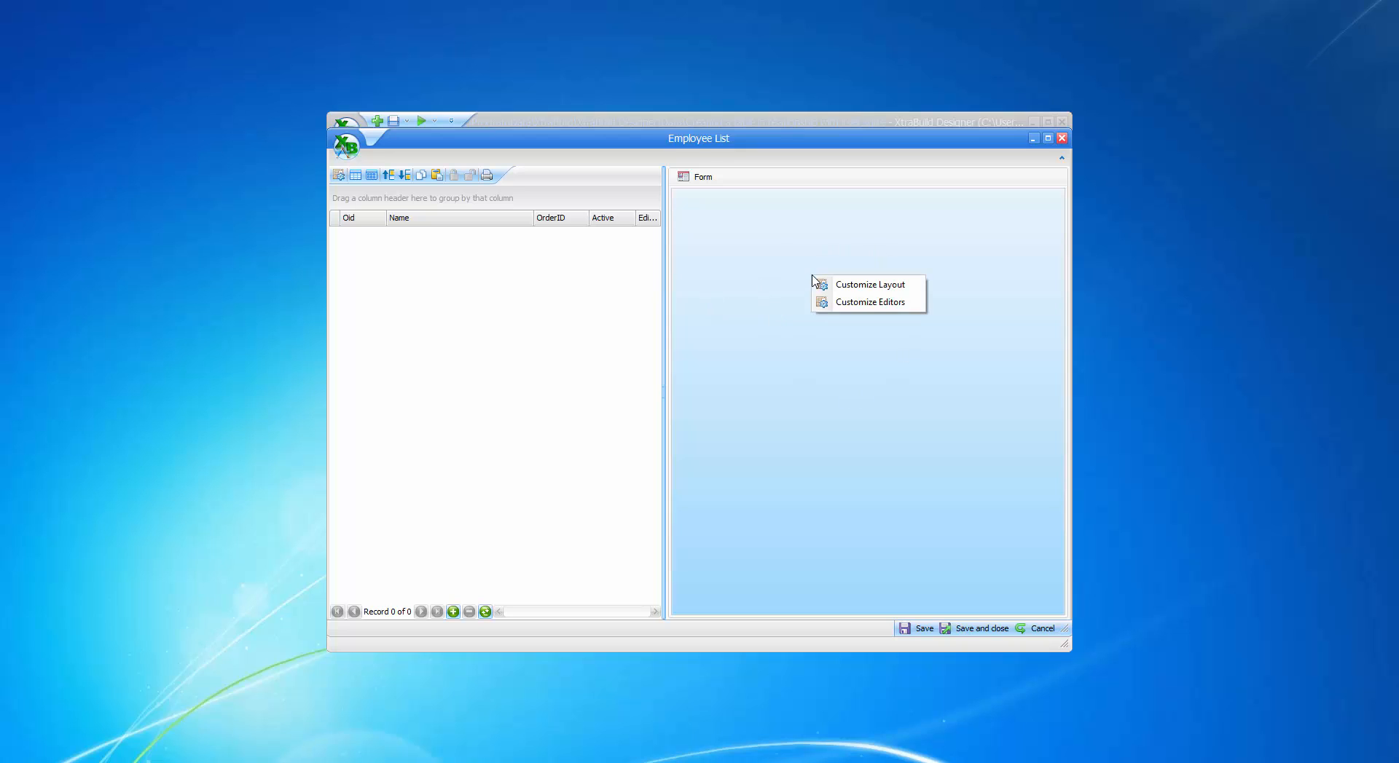
{"action": "left_click", "coordinate": [867, 287]}
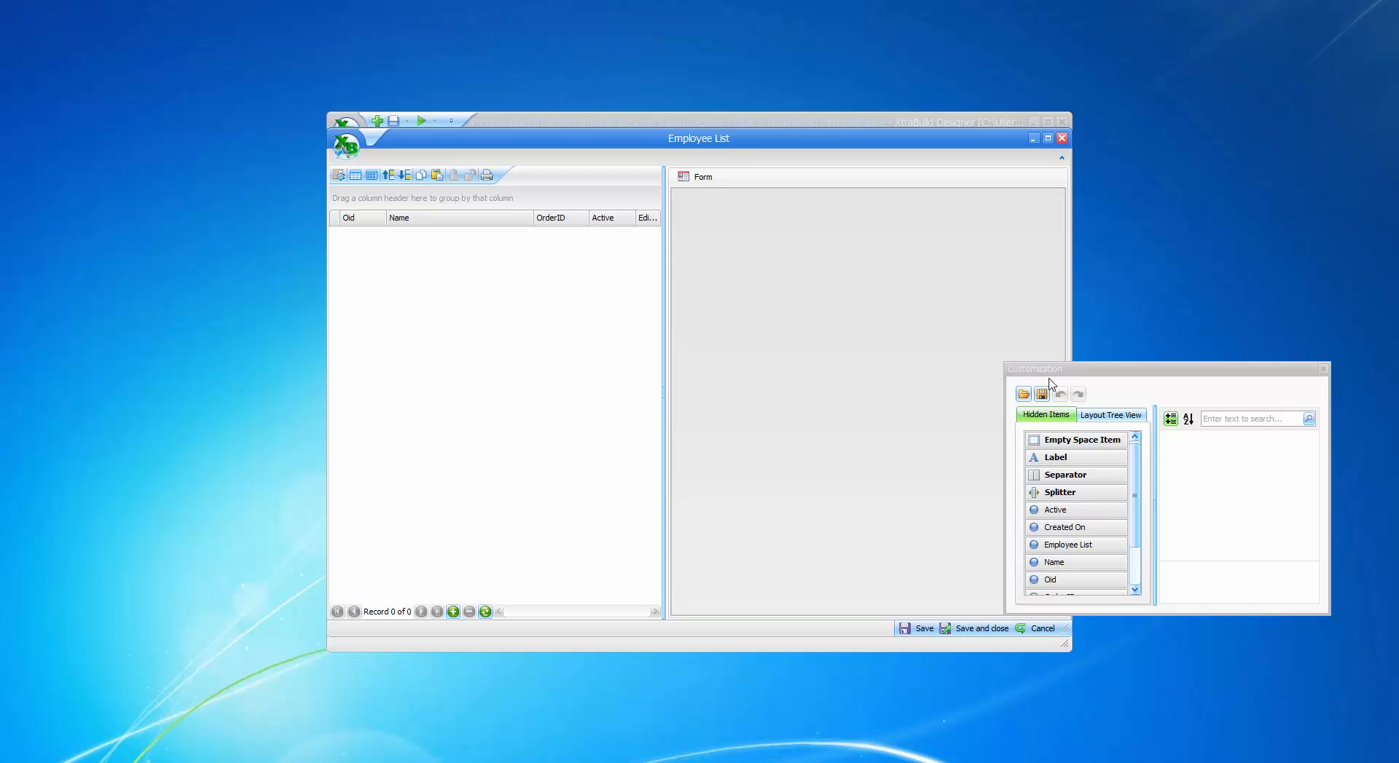
{"action": "left_click_drag", "start_coordinate": [1049, 583], "coordinate": [779, 211]}
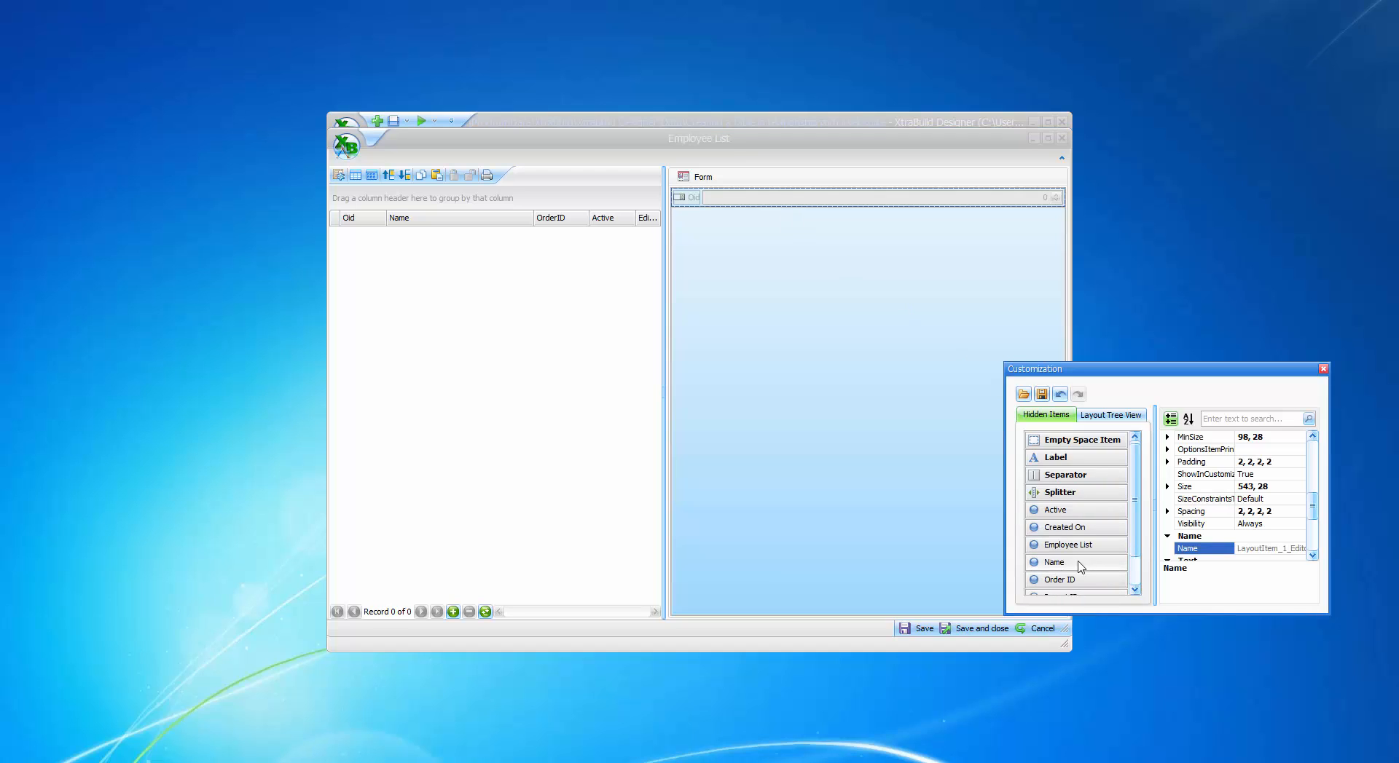
{"action": "left_click_drag", "start_coordinate": [1060, 563], "coordinate": [748, 201]}
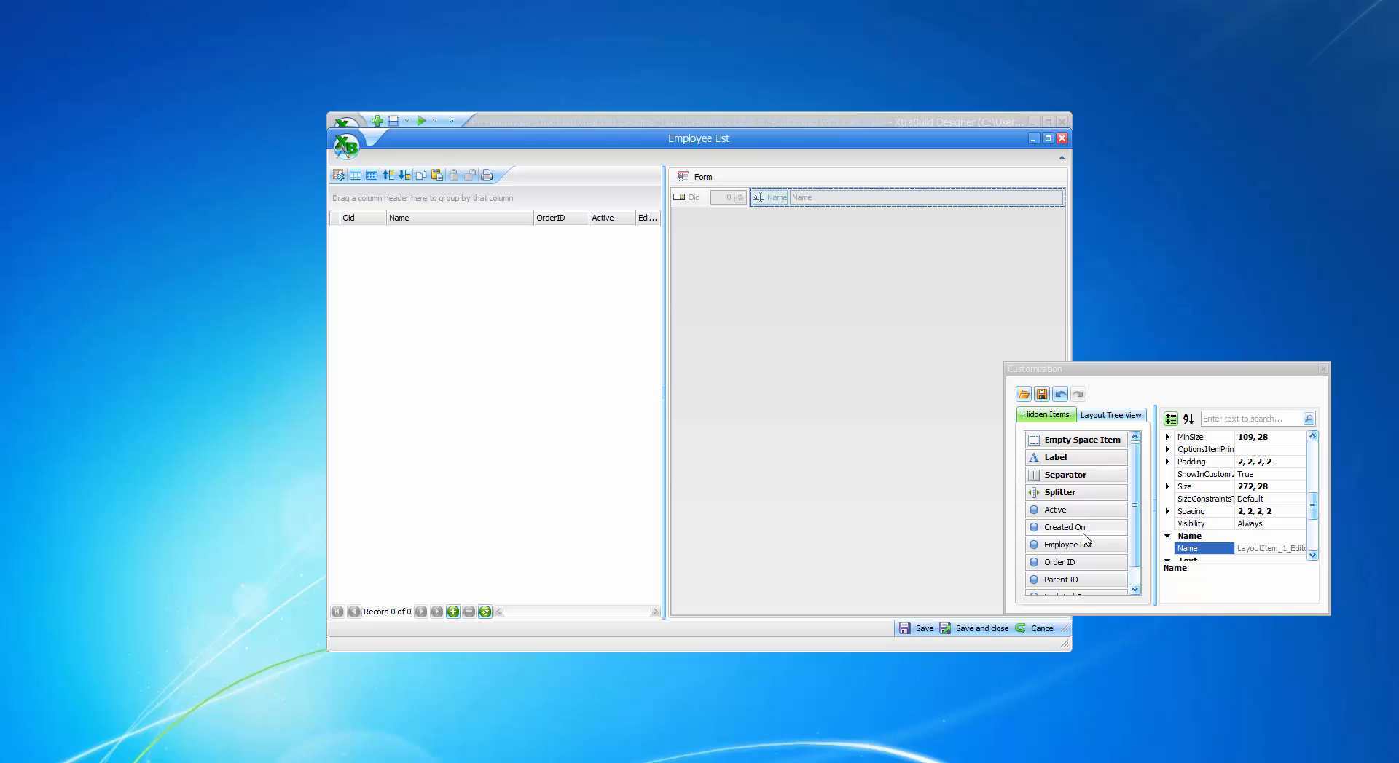
{"action": "left_click", "coordinate": [1065, 552]}
{"action": "left_click_drag", "start_coordinate": [1065, 551], "coordinate": [881, 271]}
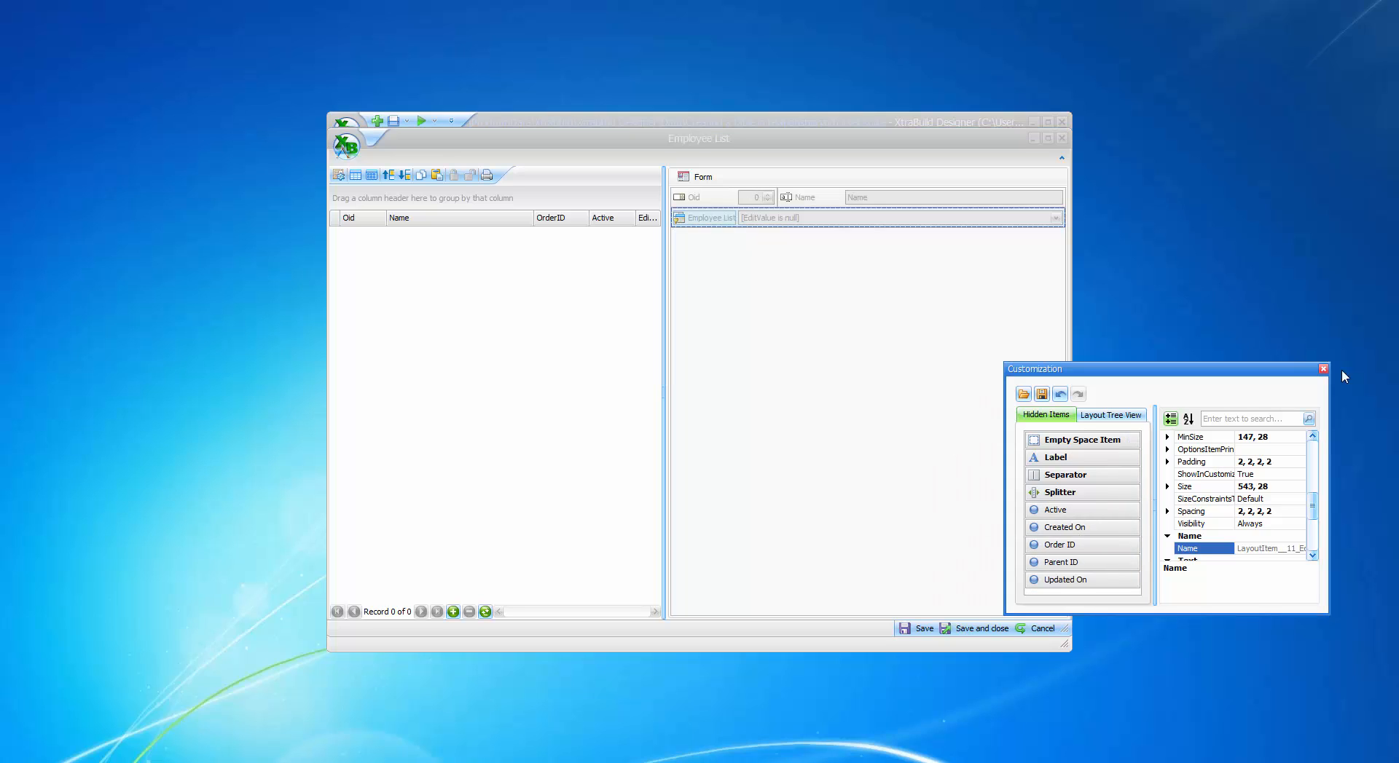
Step: Finish customizing the Employee List form layout and save the form
{"action": "left_click", "coordinate": [1323, 370]}
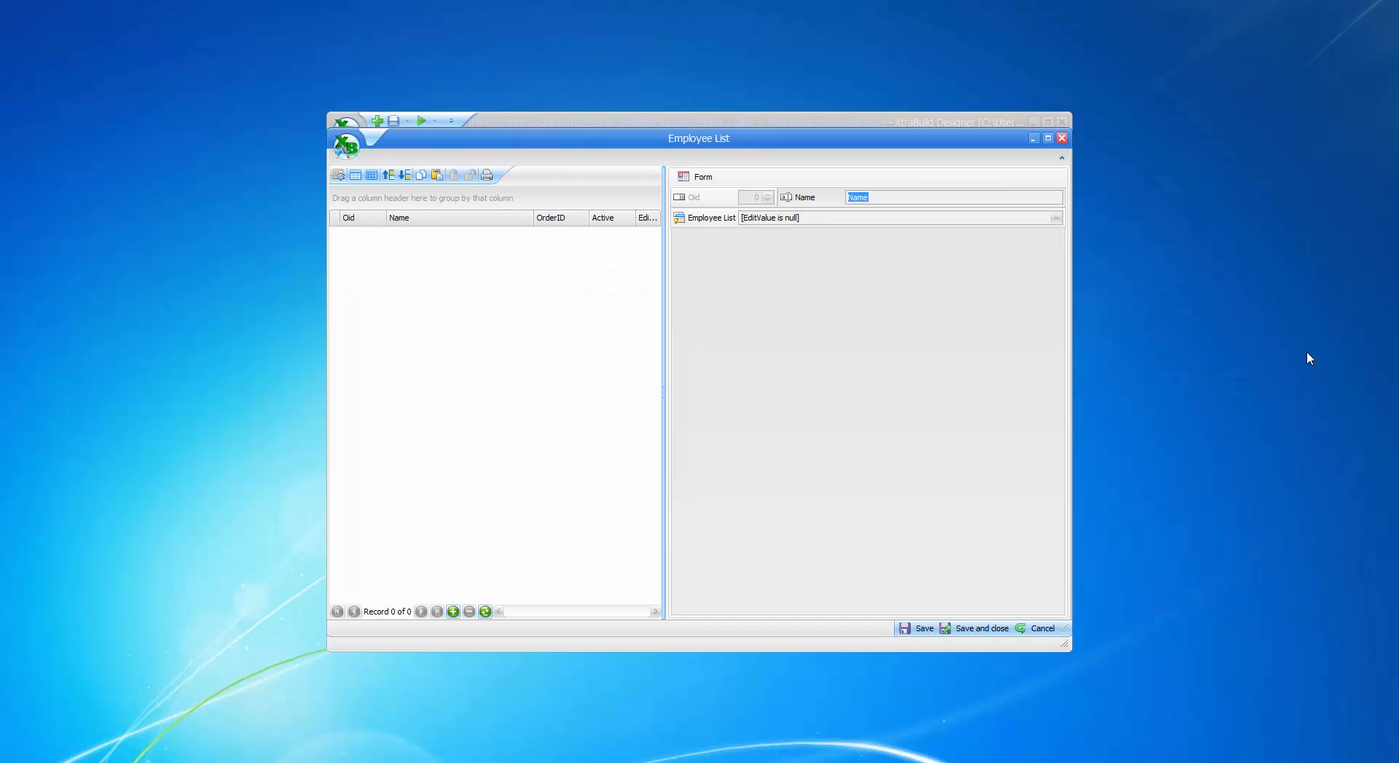
{"action": "left_click", "coordinate": [499, 435]}
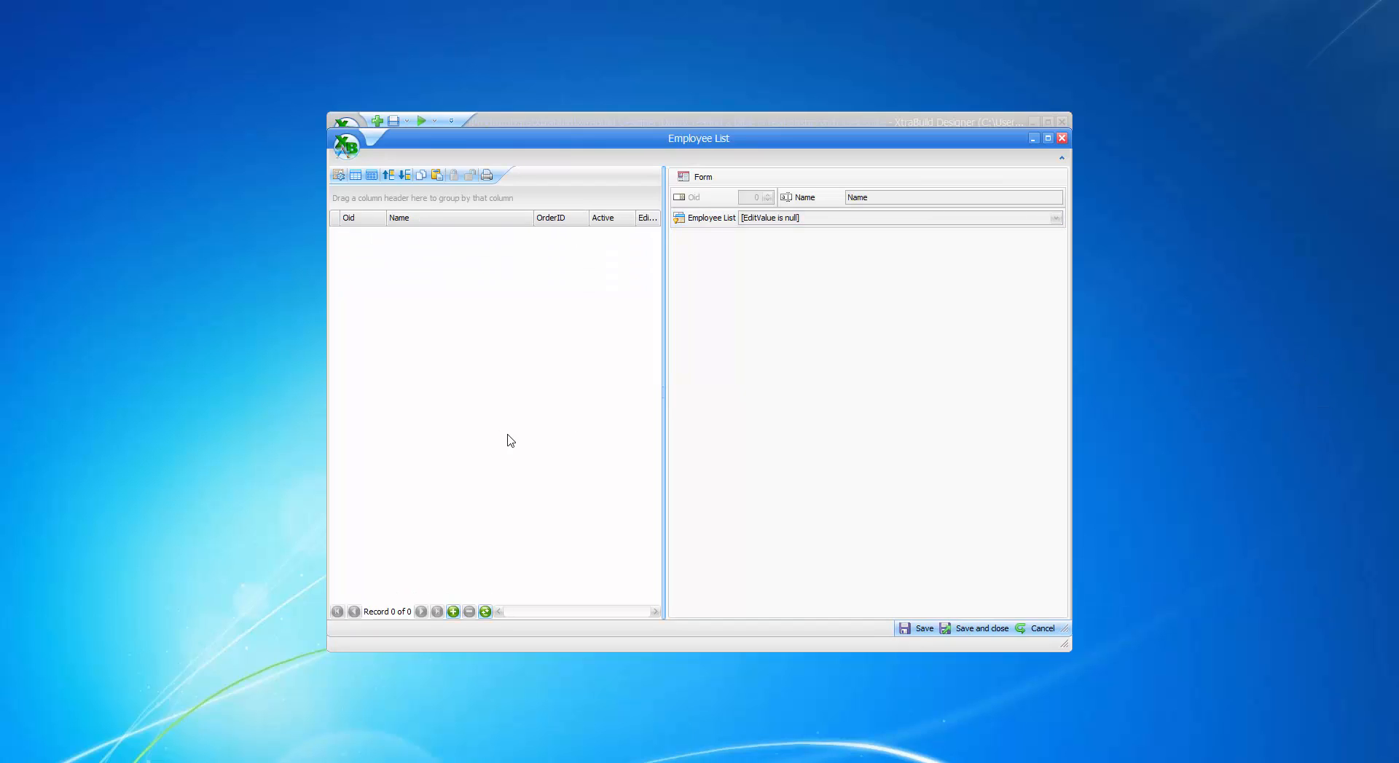
{"action": "left_click", "coordinate": [921, 629]}
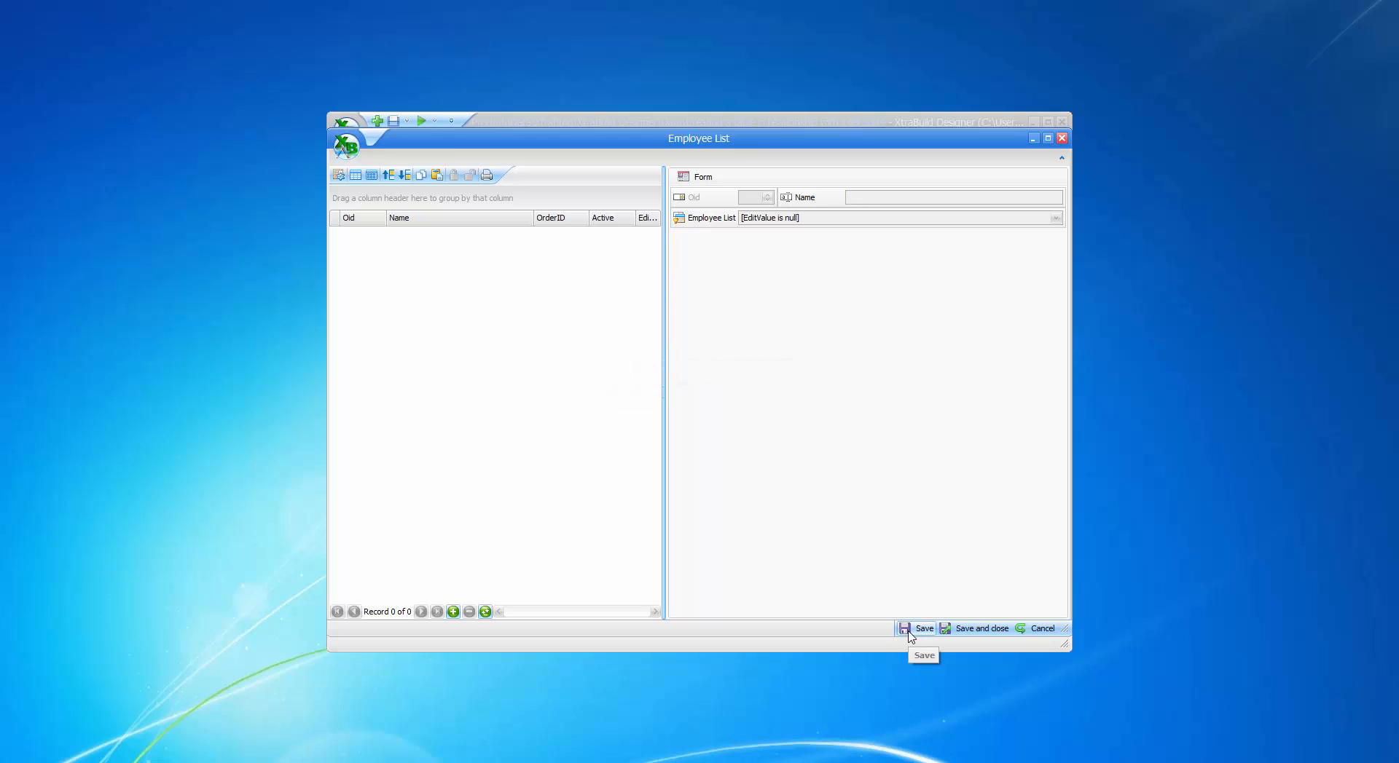
Step: Add two records to the Employee List, named Employee 1 and Employee 2
{"action": "left_click", "coordinate": [452, 612]}
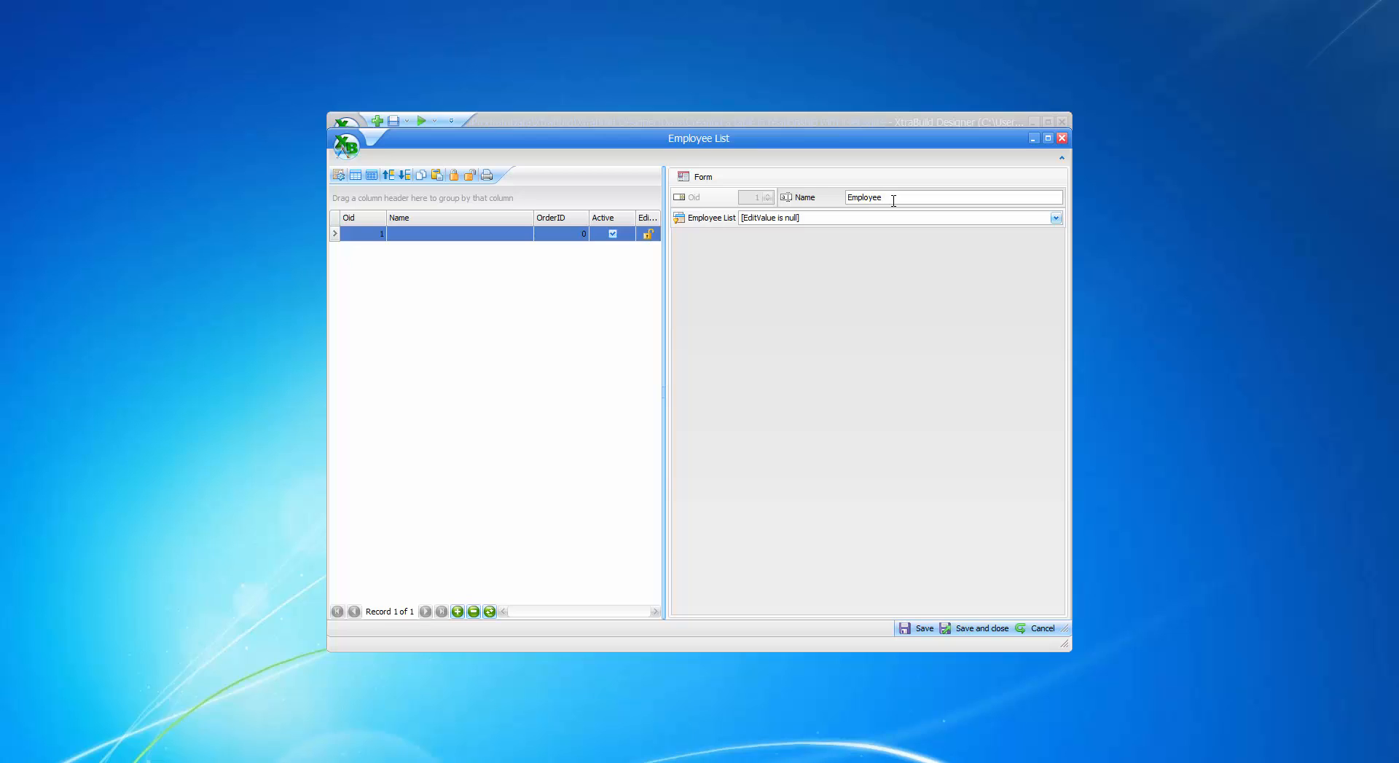
{"action": "key", "text": "shift+Home"}
{"action": "key", "text": "ctrl+c"}
{"action": "left_click", "coordinate": [457, 612]}
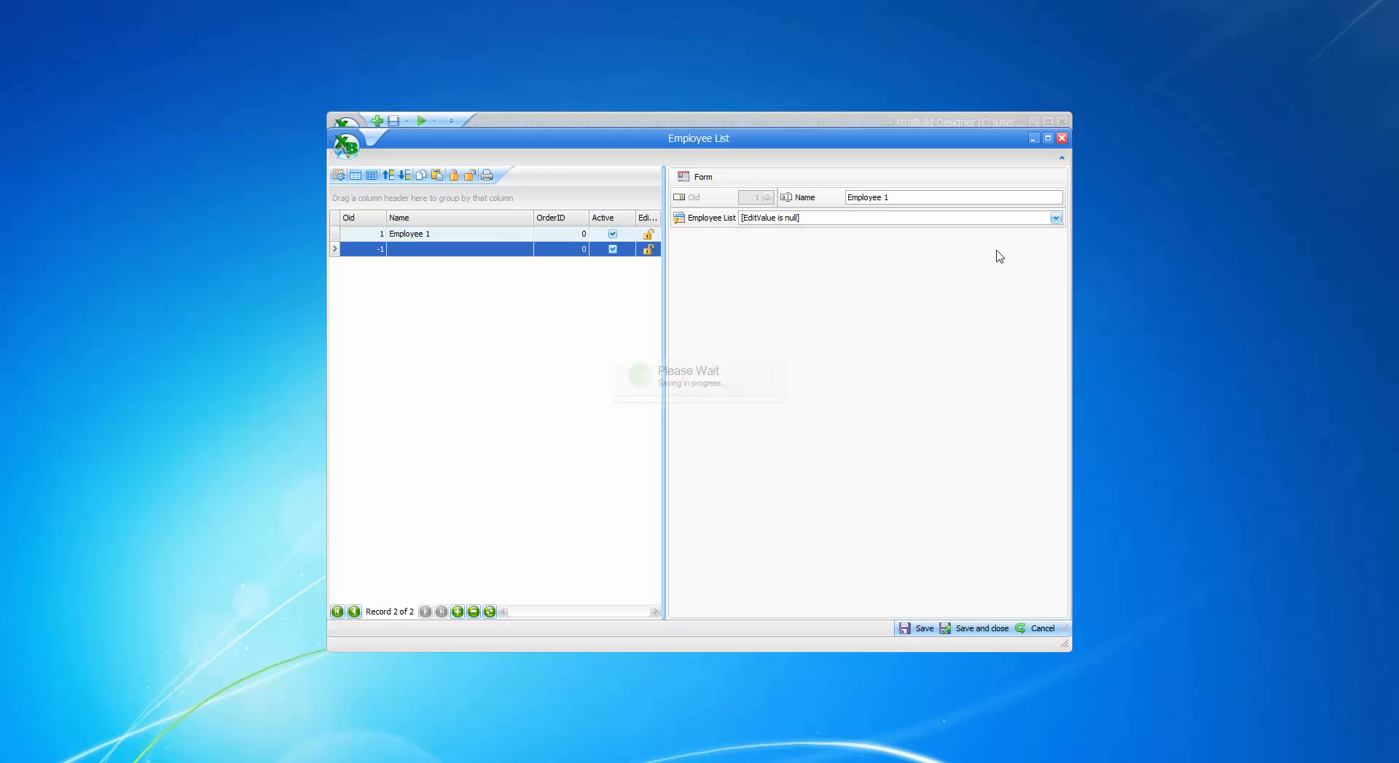
{"action": "left_click", "coordinate": [911, 198]}
{"action": "key", "text": "ctrl+v"}
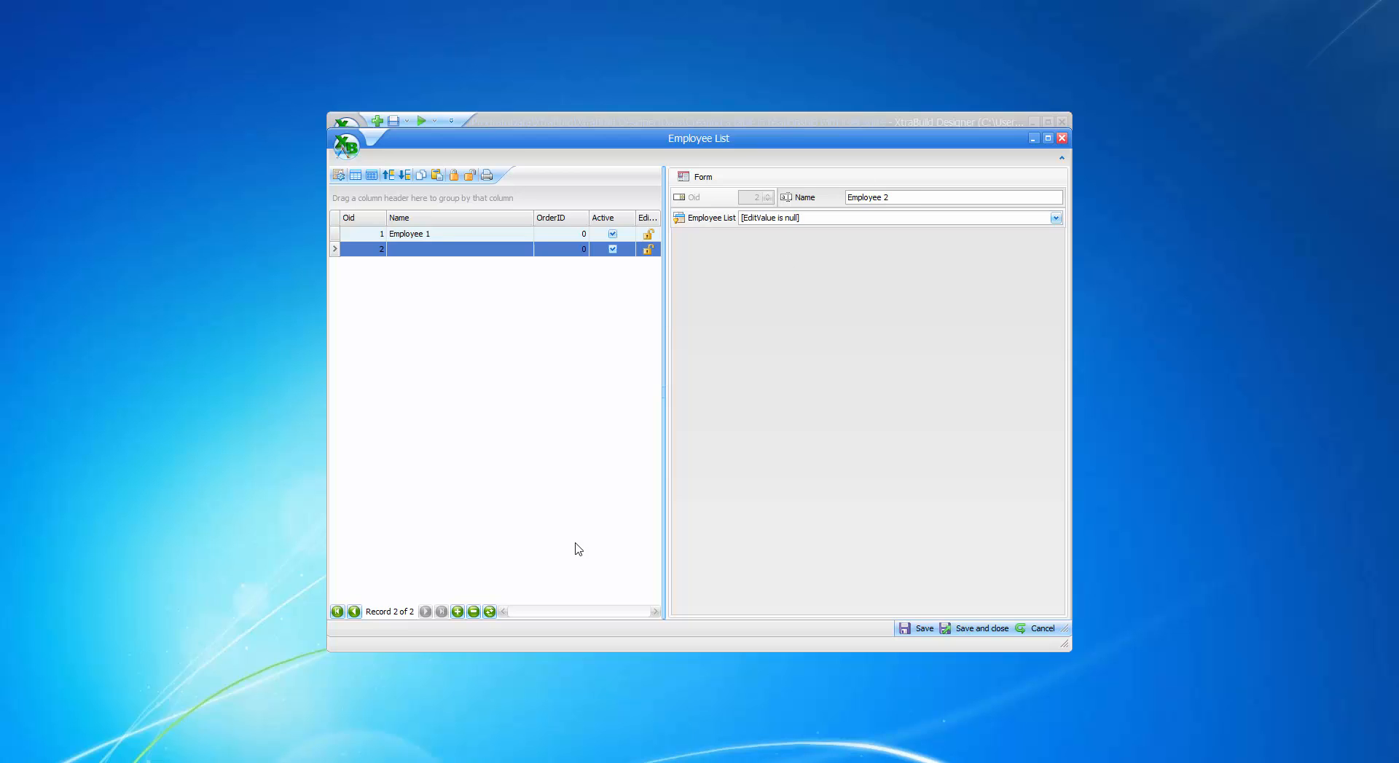
Step: Add three more Employee List records named Employee 3, Employee 4 and Employee 5
{"action": "left_click", "coordinate": [457, 612]}
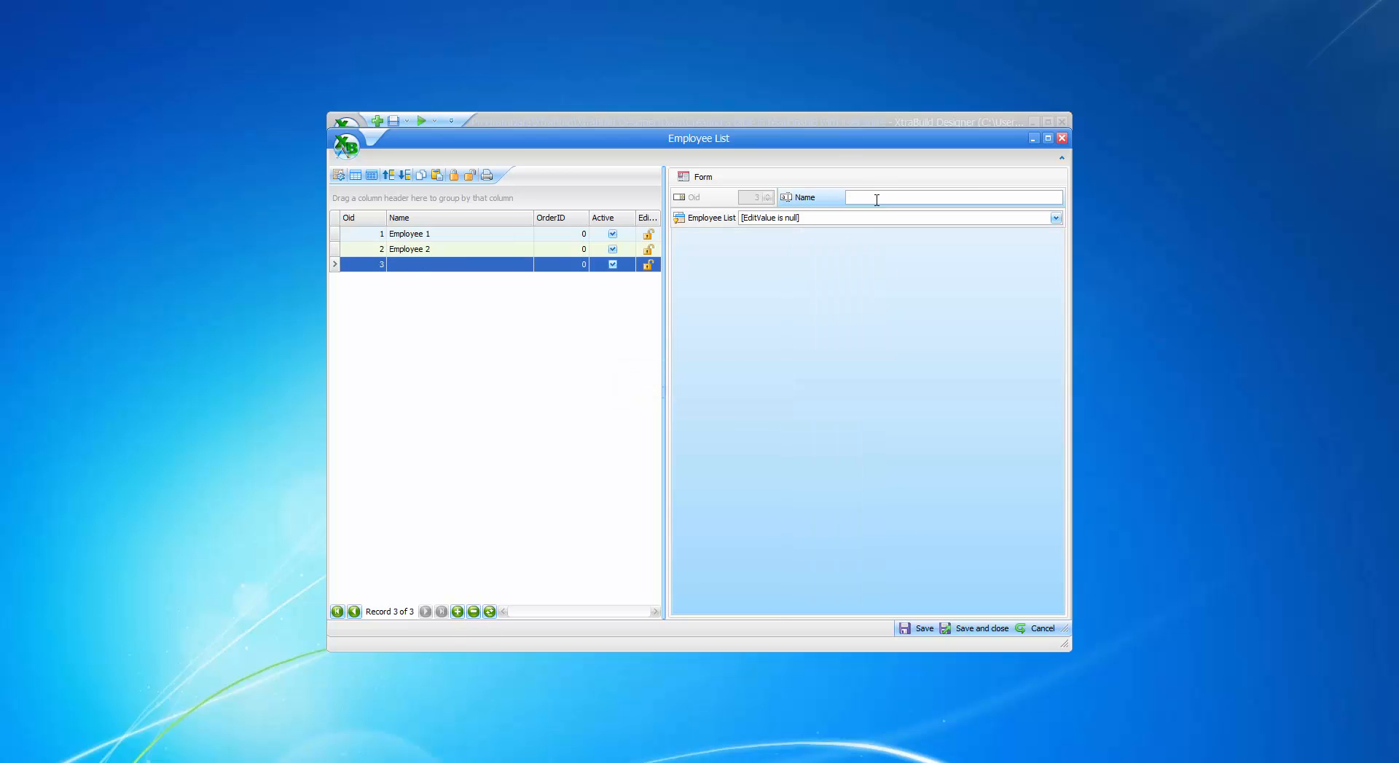
{"action": "key", "text": "ctrl+v"}
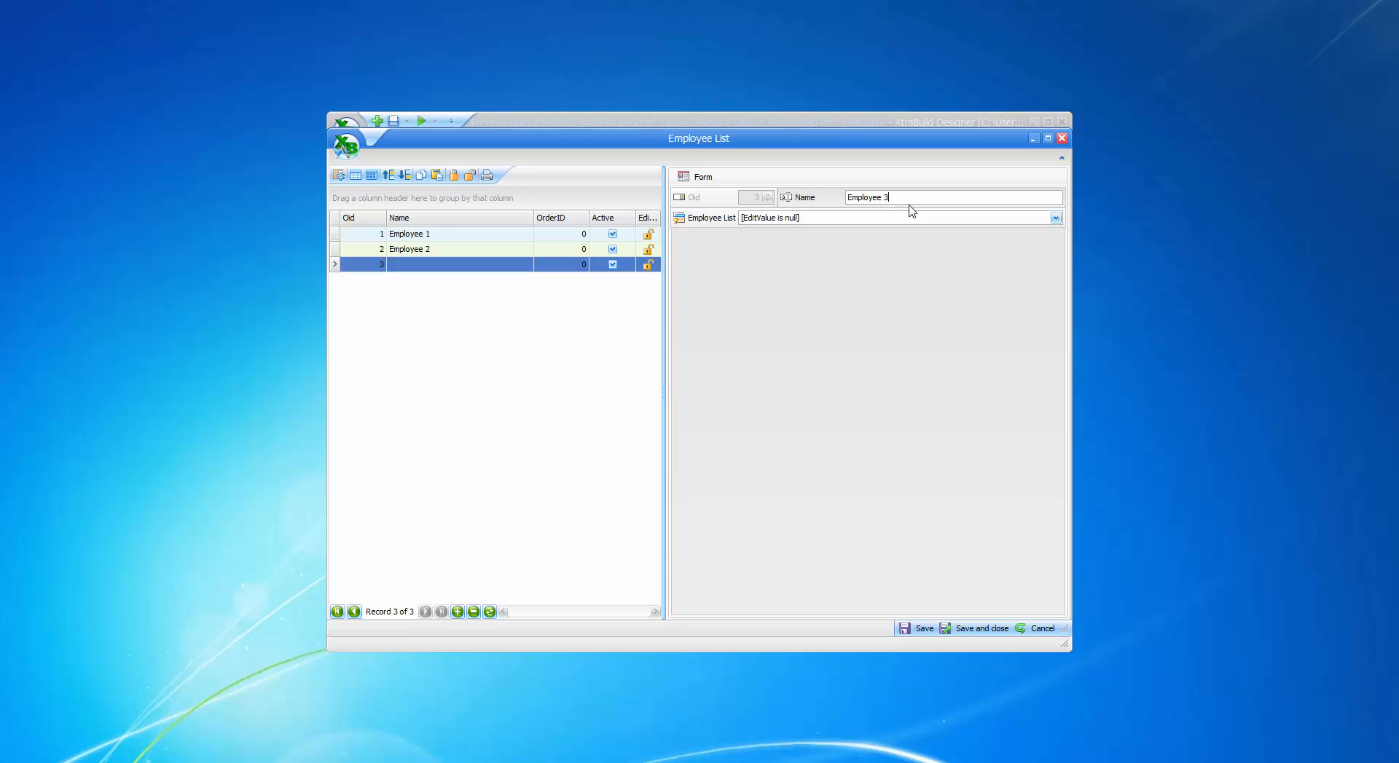
{"action": "left_click", "coordinate": [458, 612]}
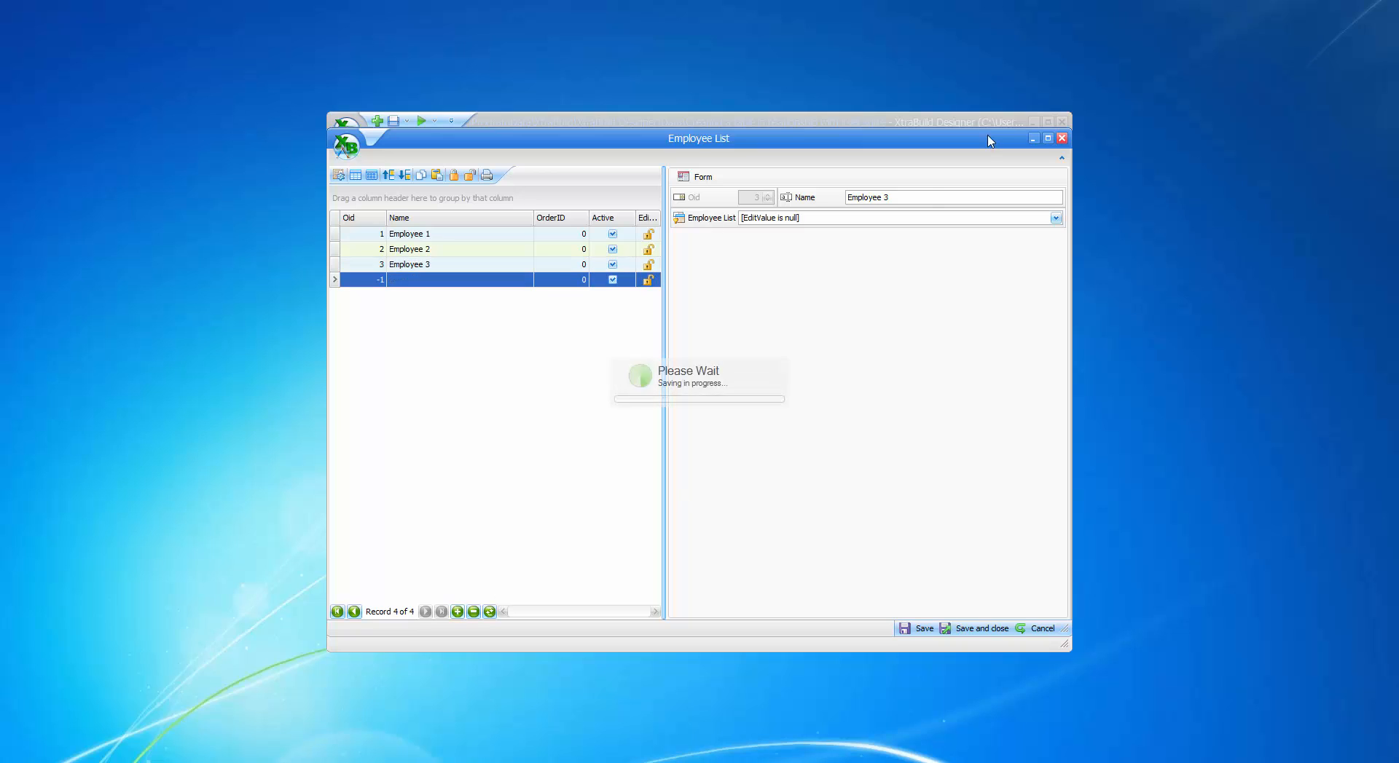
{"action": "type", "text": "Employee 1"}
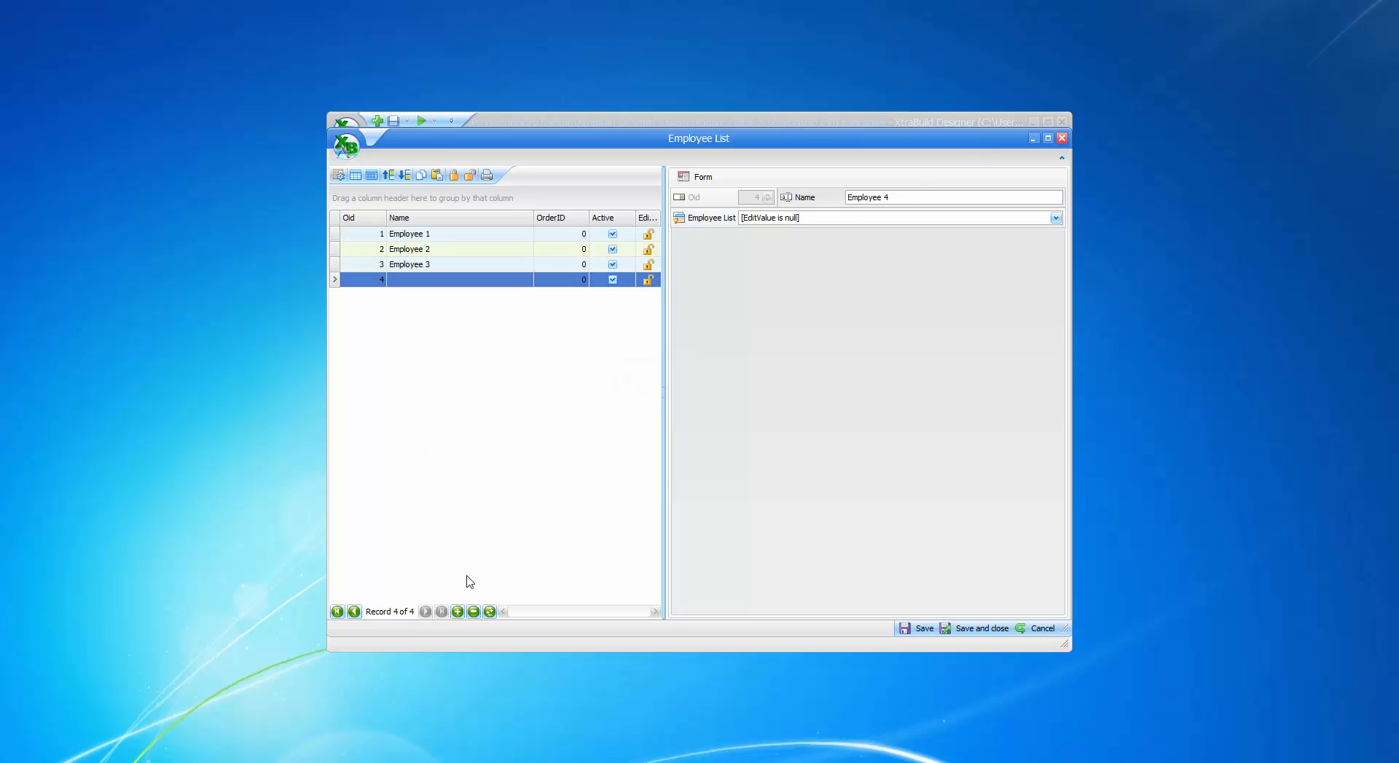
{"action": "left_click", "coordinate": [458, 612]}
{"action": "left_click", "coordinate": [895, 199]}
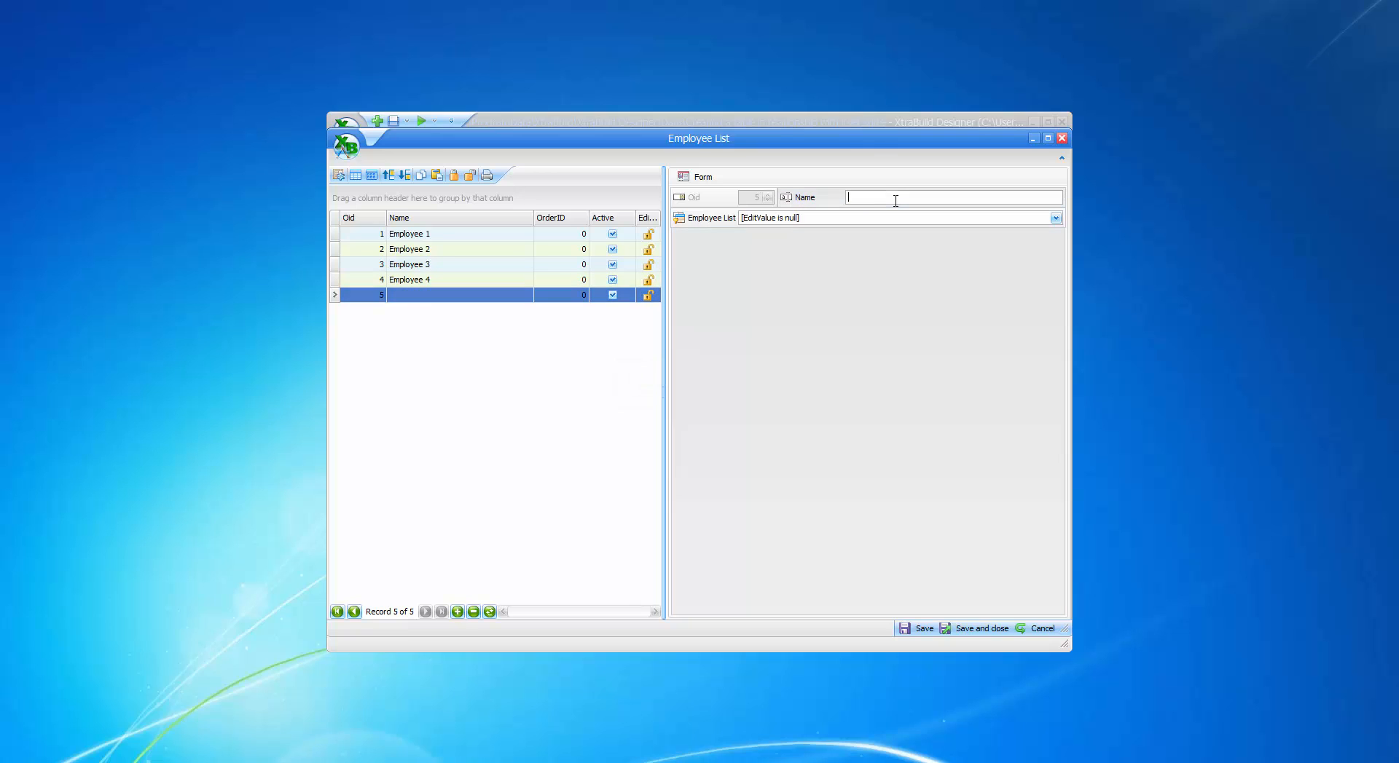
{"action": "key", "text": "ctrl+v"}
{"action": "left_click", "coordinate": [477, 407]}
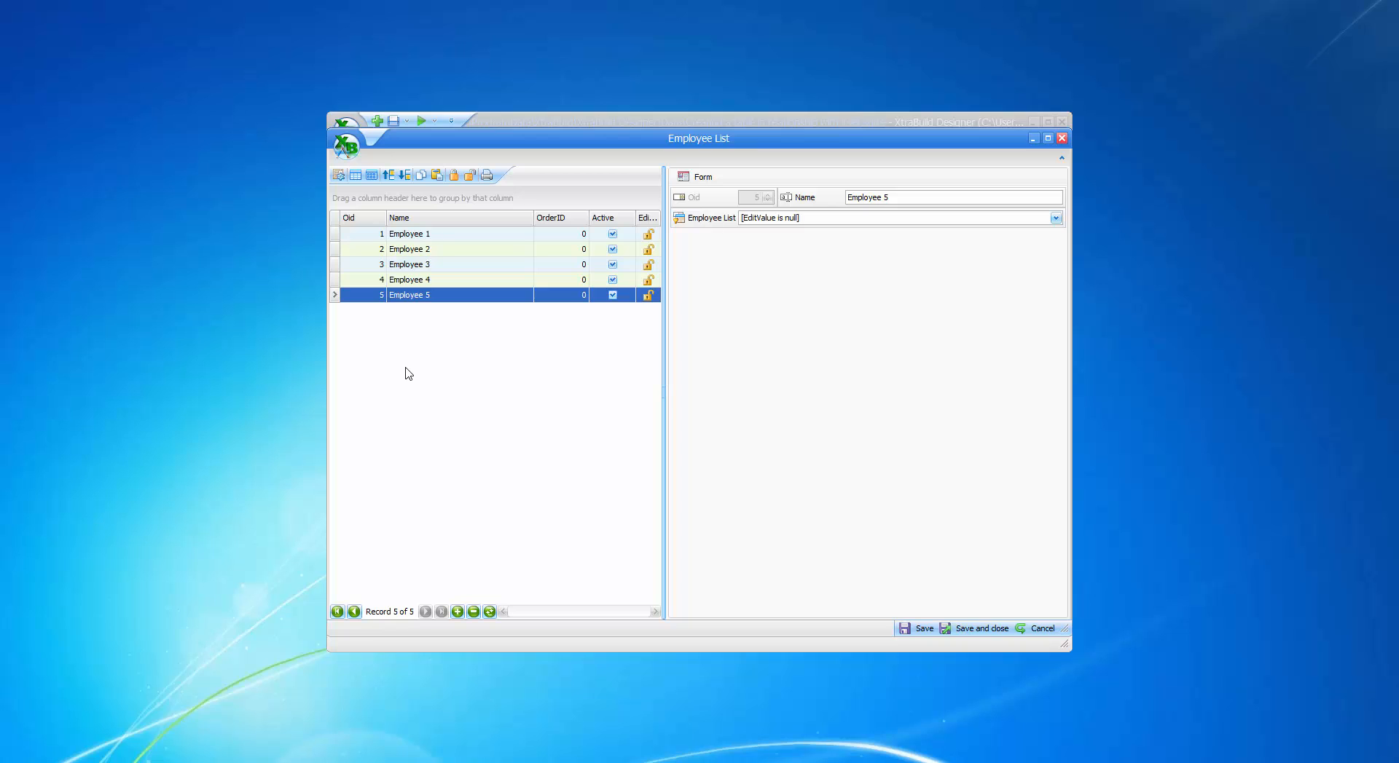
Step: Customize the form layout so the Employee List lookup's label text reads Leader
{"action": "right_click", "coordinate": [695, 223]}
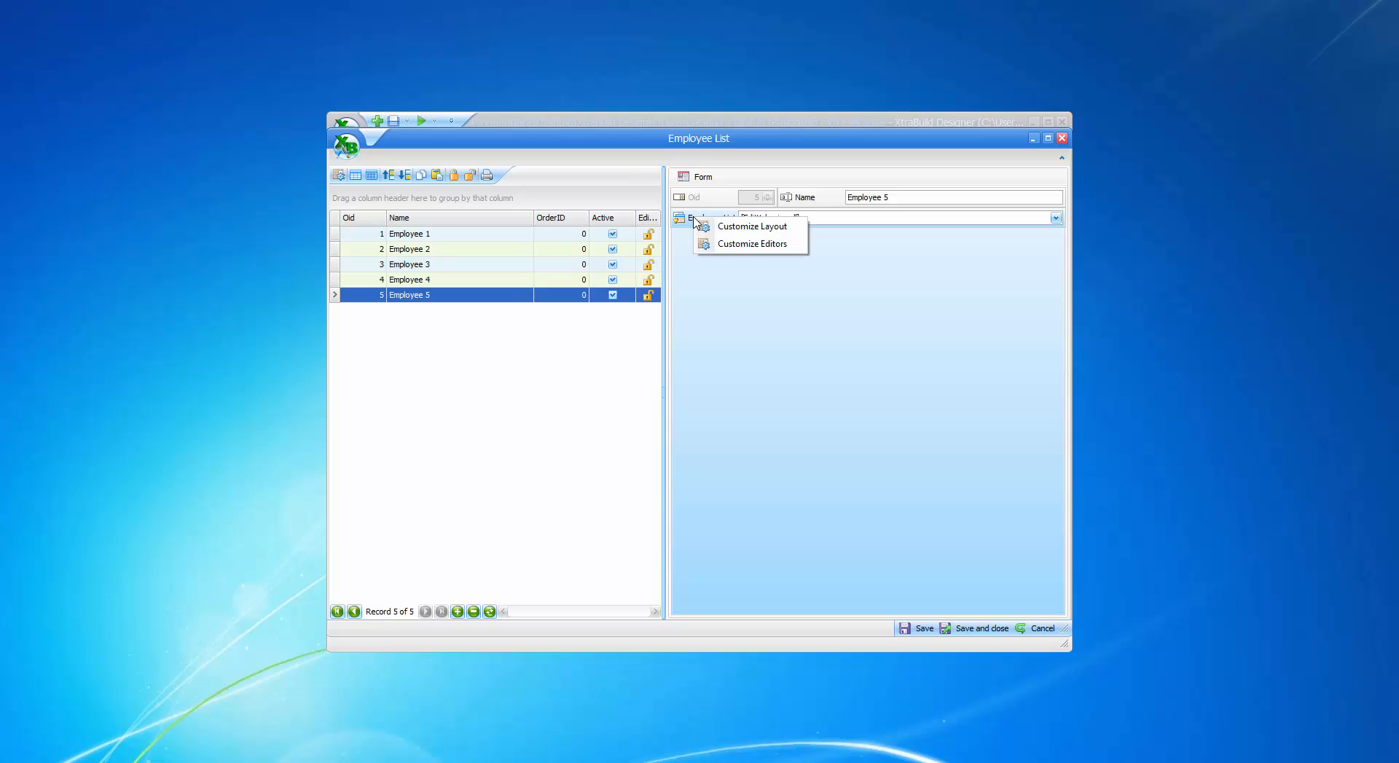
{"action": "left_click", "coordinate": [743, 228]}
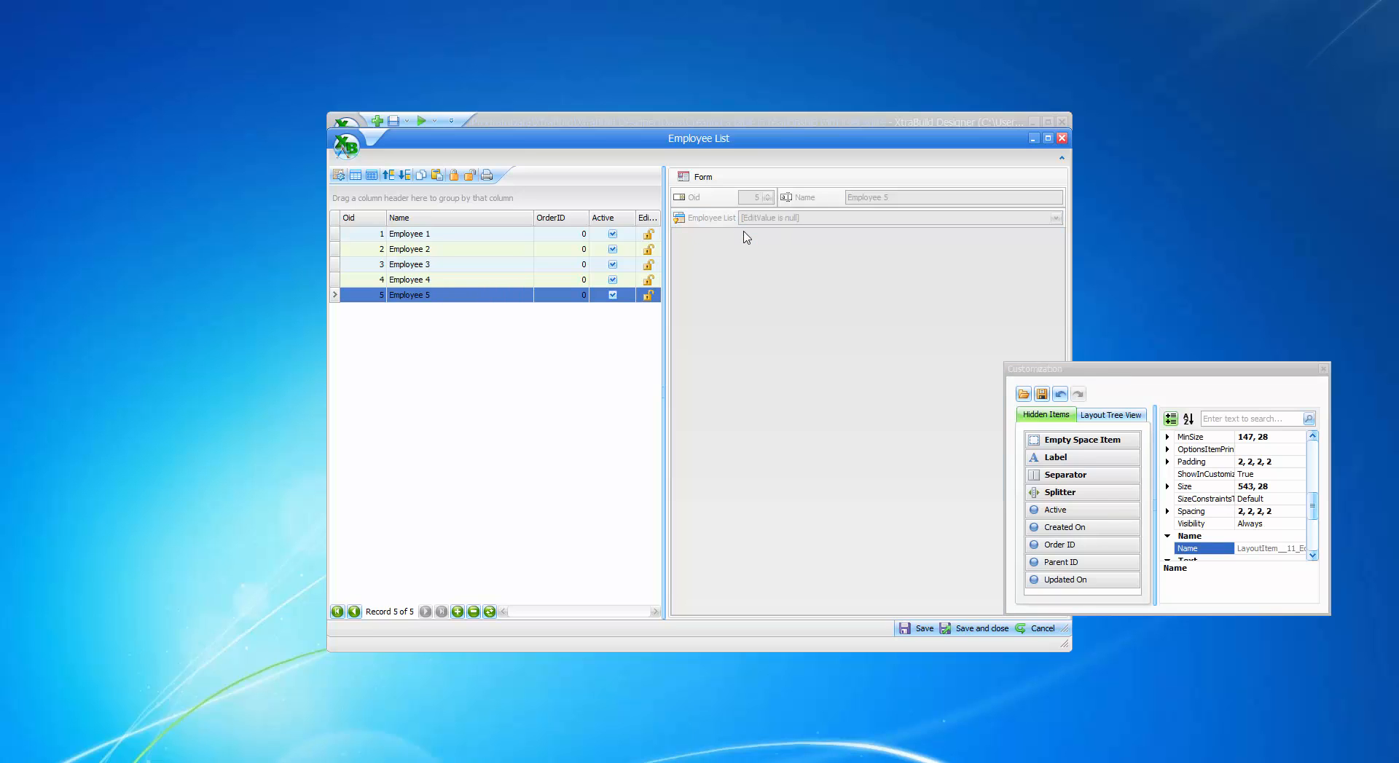
{"action": "mouse_move", "coordinate": [1315, 510]}
{"action": "left_mouse_down"}
{"action": "mouse_move", "coordinate": [1317, 456]}
{"action": "mouse_move", "coordinate": [1299, 517]}
{"action": "left_mouse_up"}
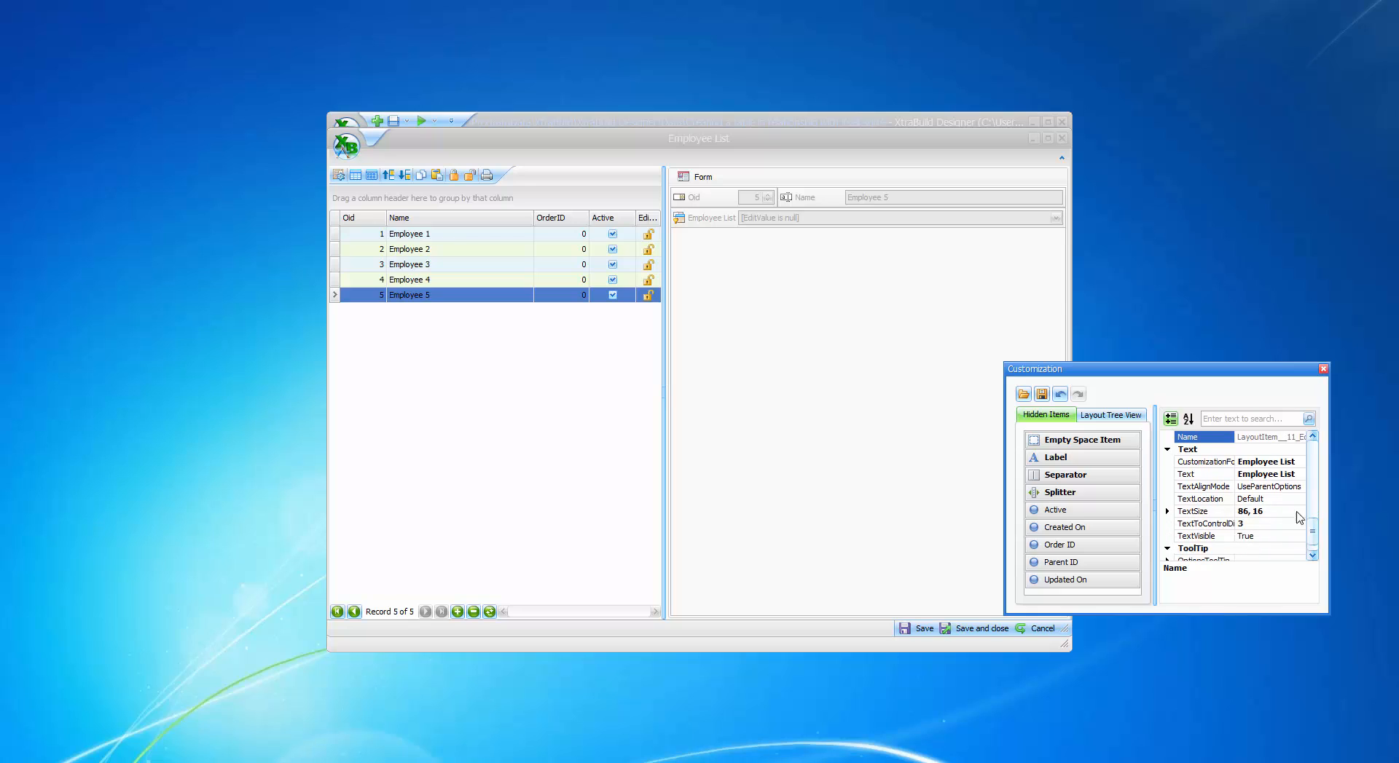
{"action": "left_click", "coordinate": [1268, 474]}
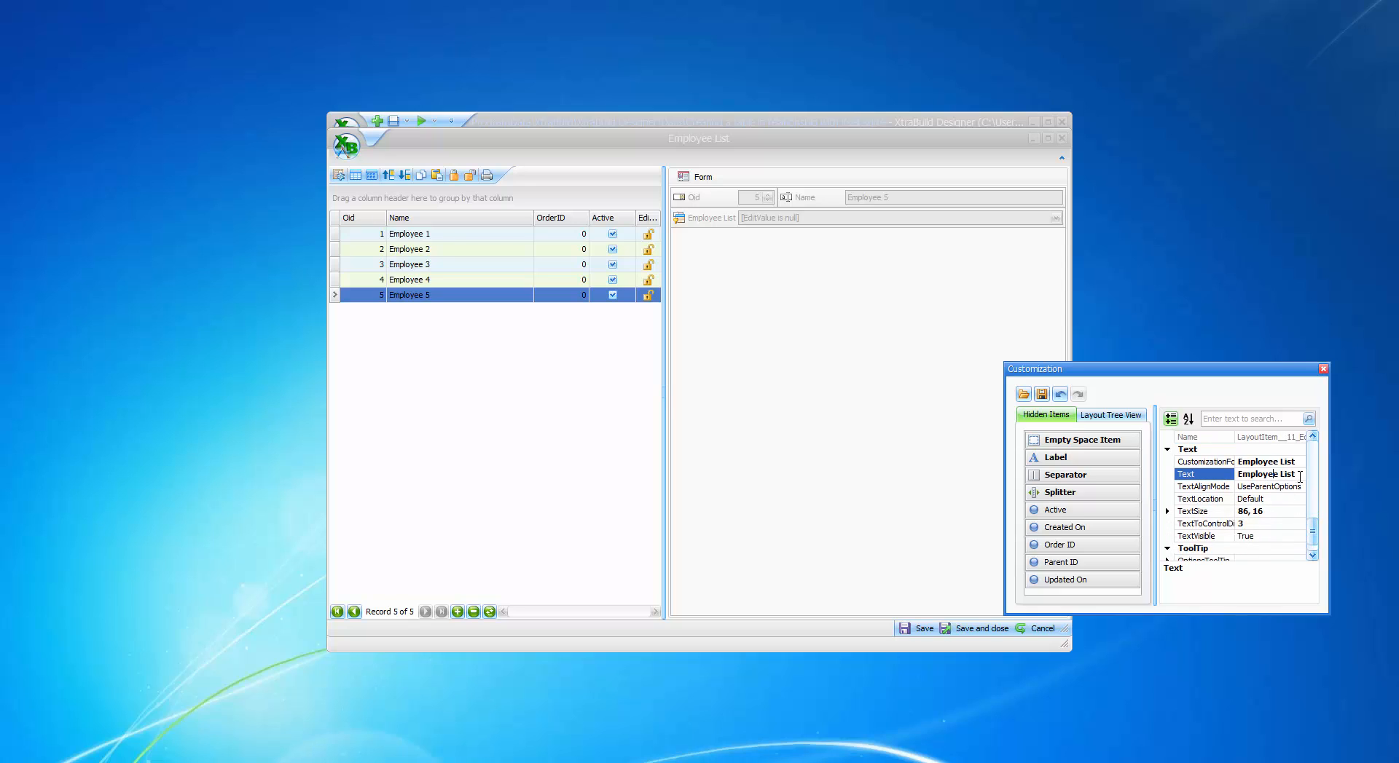
{"action": "left_click_drag", "start_coordinate": [1270, 477], "coordinate": [1224, 478]}
{"action": "type", "text": "Leader"}
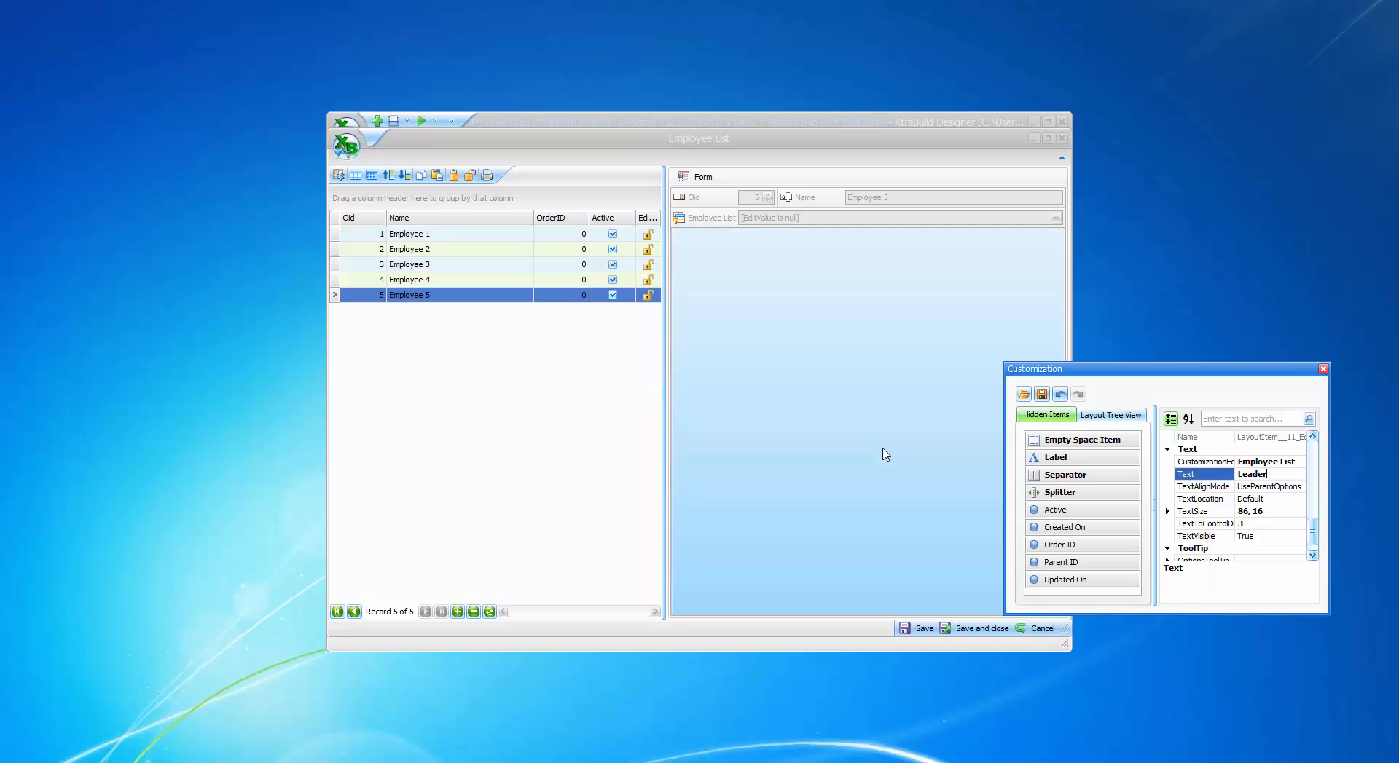
{"action": "left_click", "coordinate": [895, 460]}
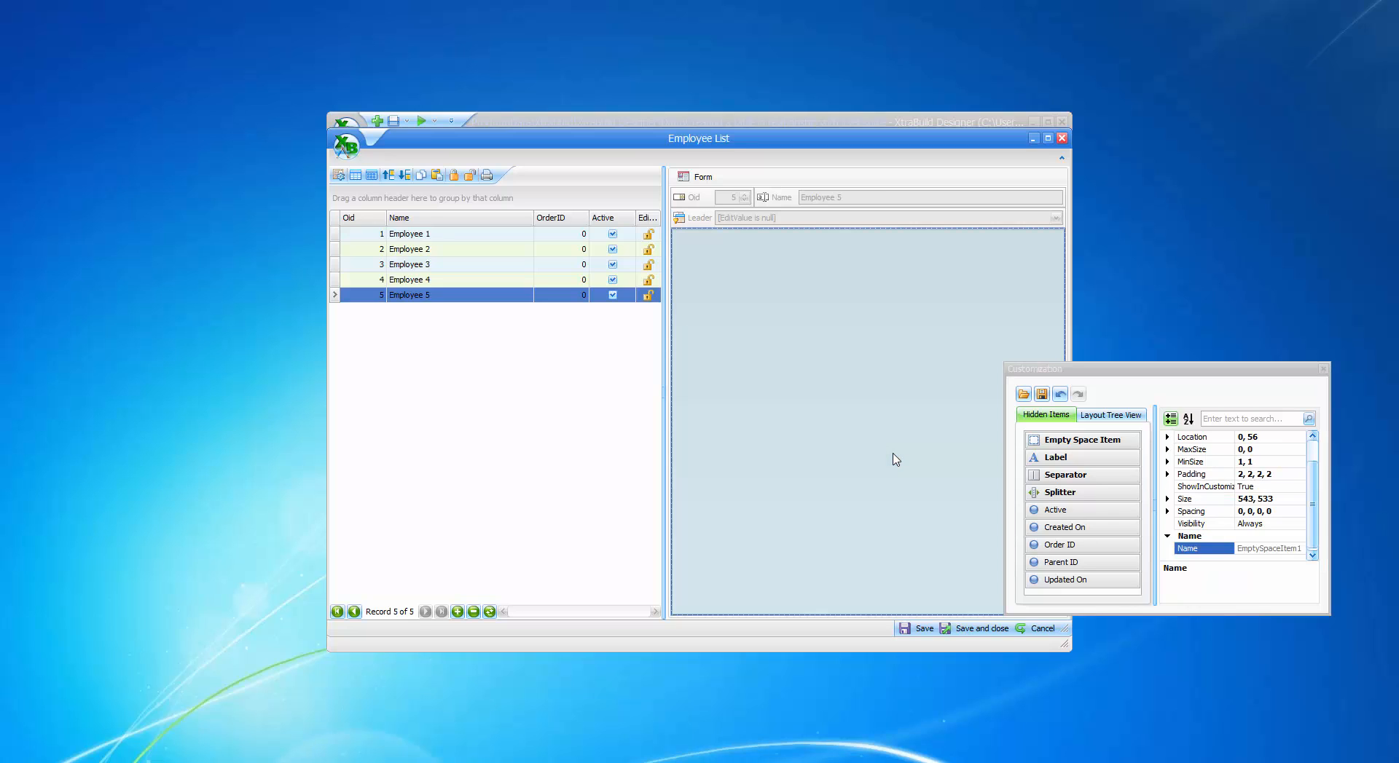
Step: Add the hidden Employee List column to the grid between Name and OrderID and sort by it
{"action": "right_click", "coordinate": [405, 222]}
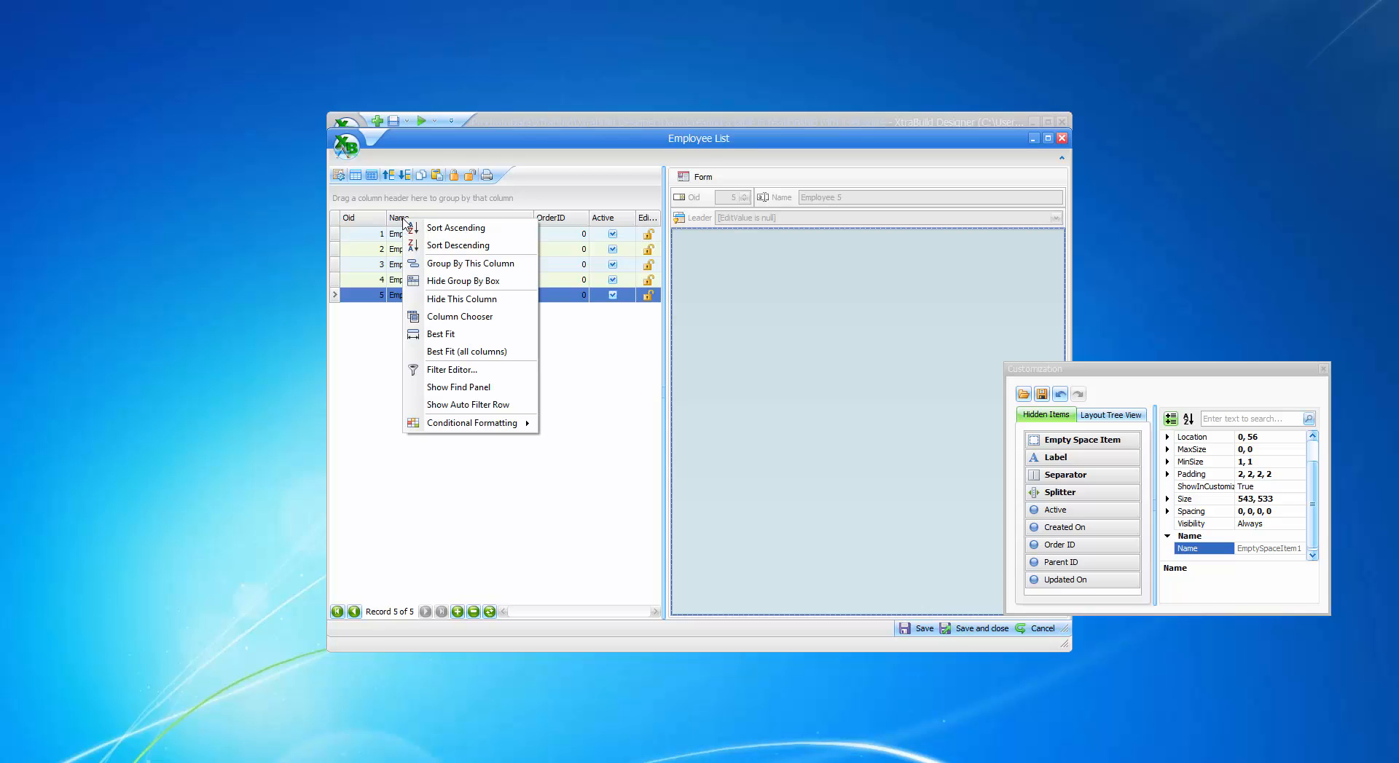
{"action": "left_click", "coordinate": [462, 320]}
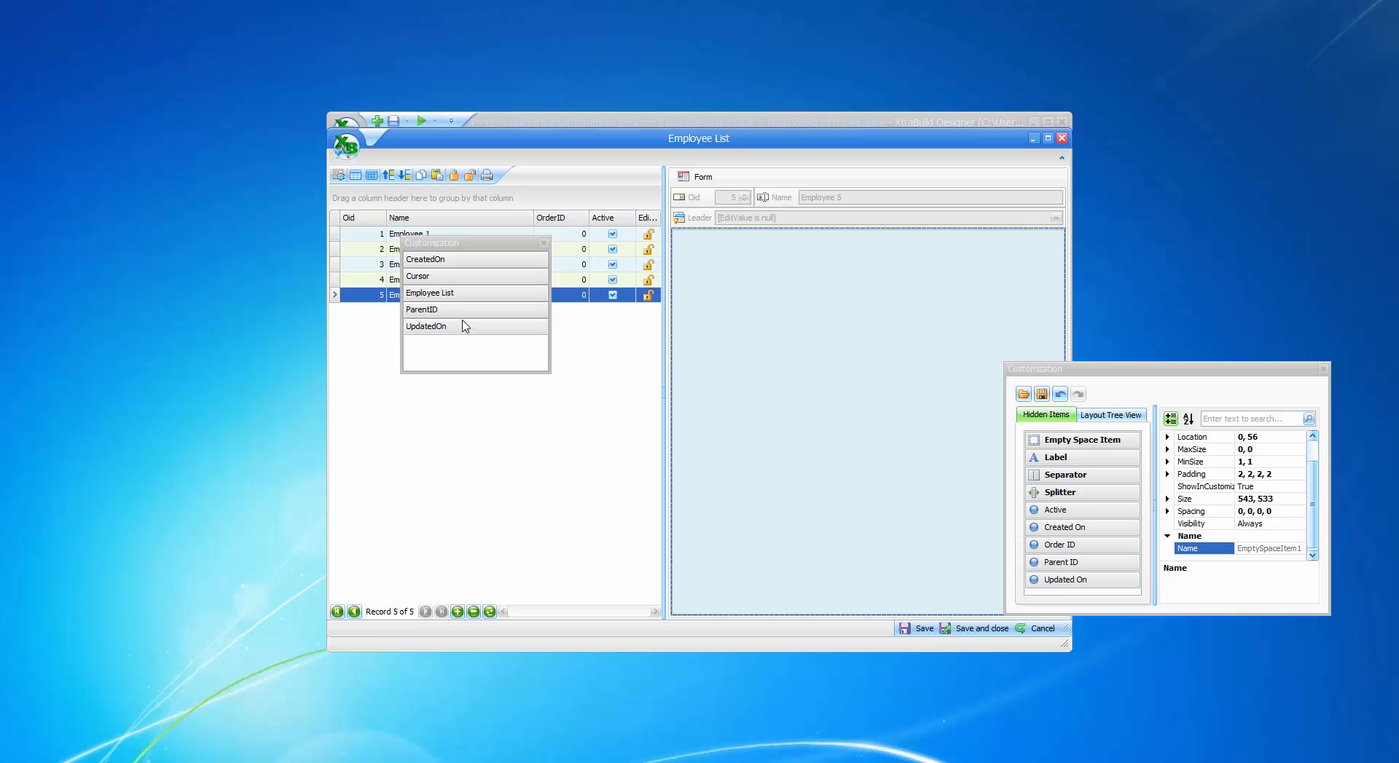
{"action": "left_click_drag", "start_coordinate": [441, 293], "coordinate": [535, 231]}
{"action": "left_click", "coordinate": [518, 221]}
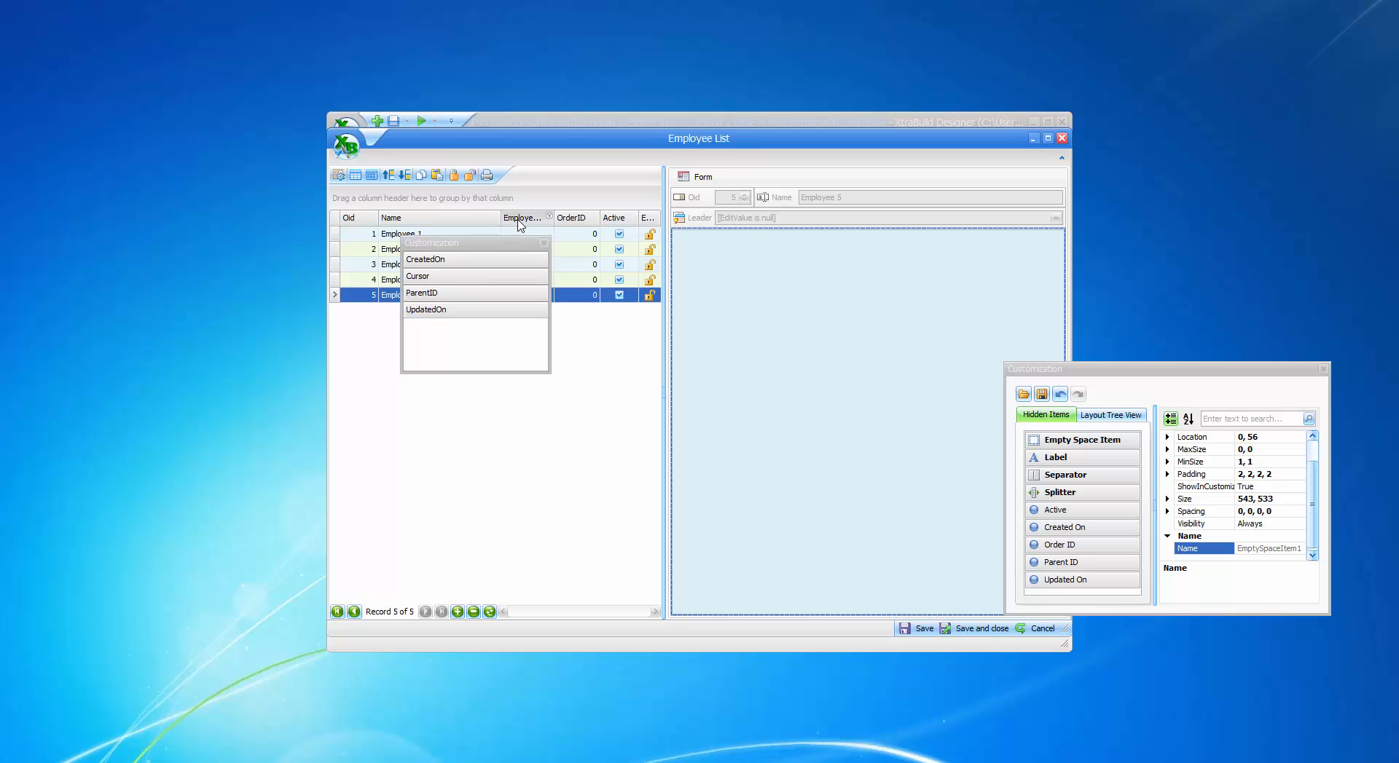
{"action": "left_click", "coordinate": [542, 244]}
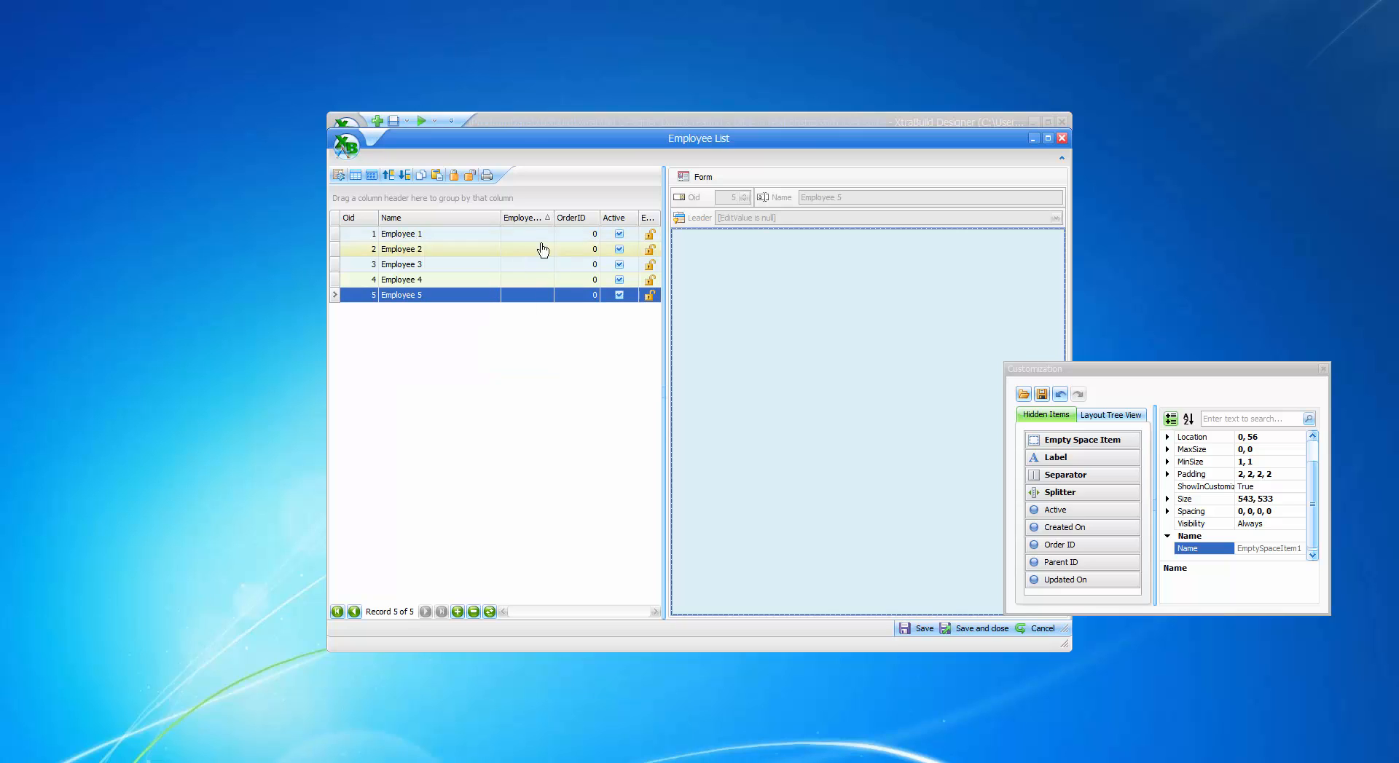
Step: End the form layout customization, group the grid by the Employee List column and expand the group
{"action": "left_click", "coordinate": [518, 223]}
{"action": "left_click", "coordinate": [514, 225]}
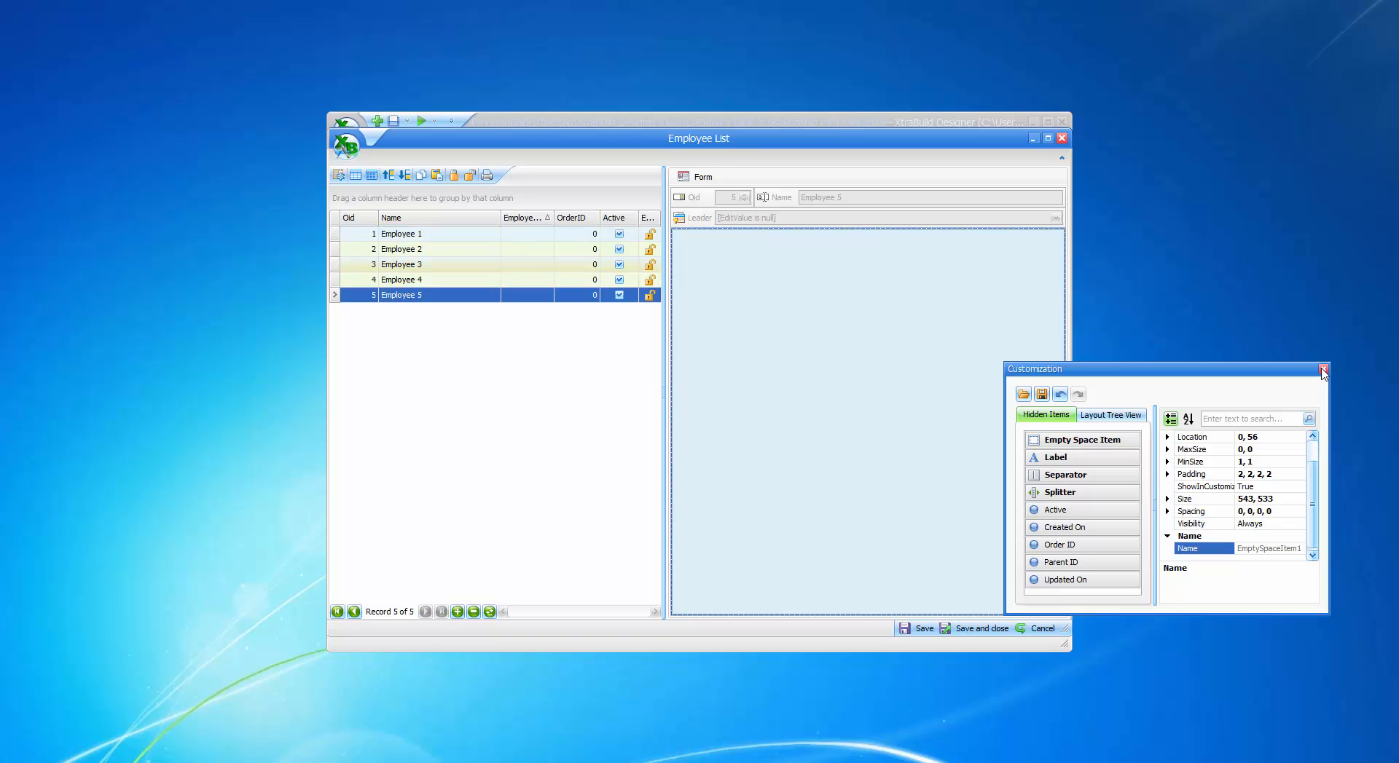
{"action": "left_click", "coordinate": [1322, 369]}
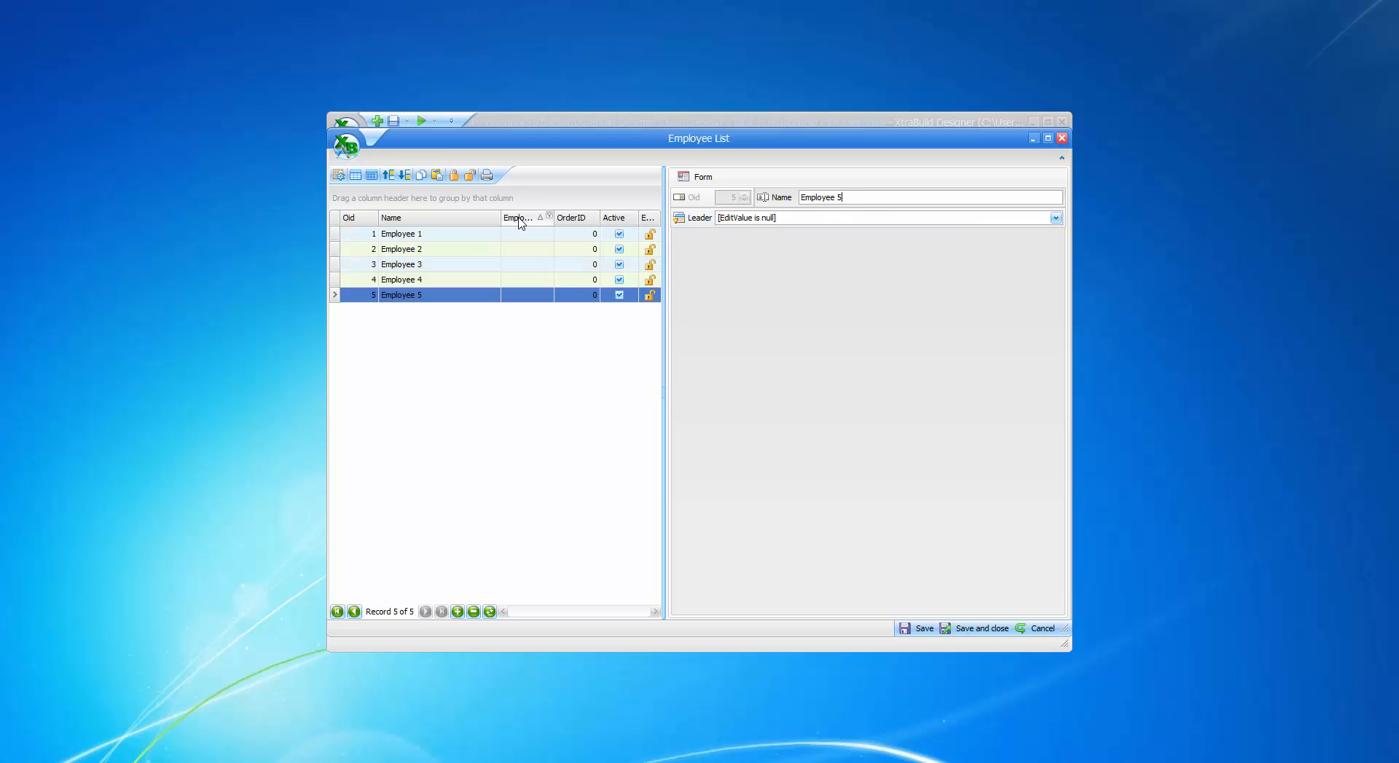
{"action": "left_click_drag", "start_coordinate": [521, 224], "coordinate": [363, 201]}
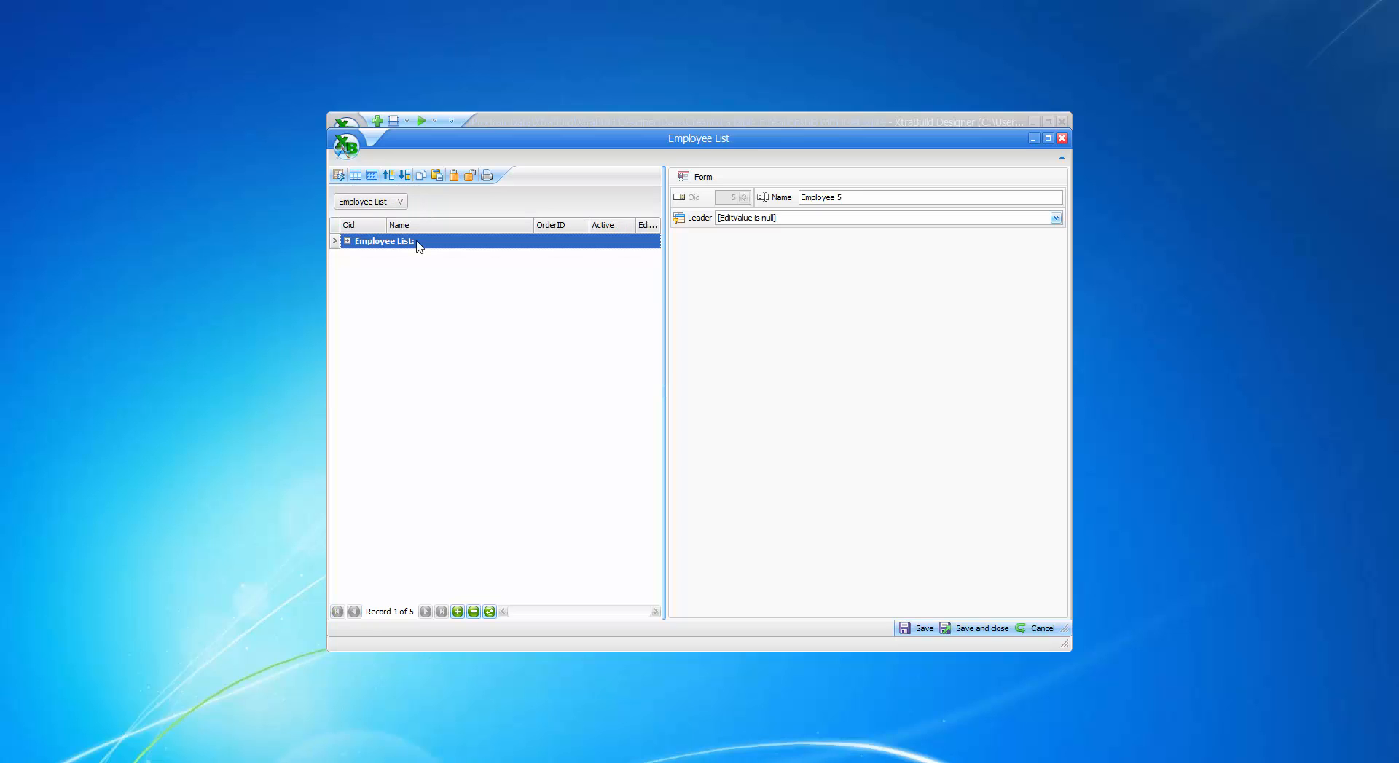
{"action": "left_click", "coordinate": [347, 242]}
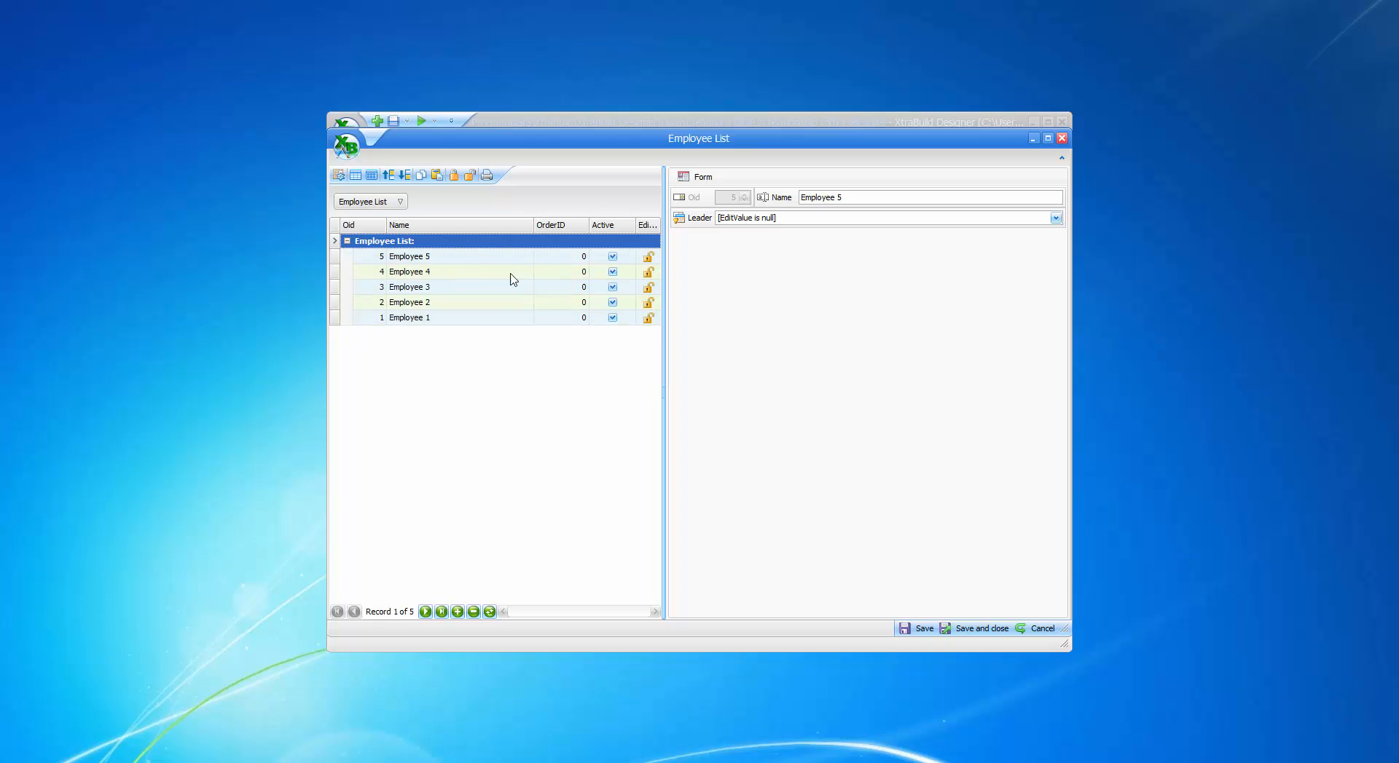
Step: Set the caption of the grid's Employee List column to Leader in the grid control properties
{"action": "left_click", "coordinate": [339, 176]}
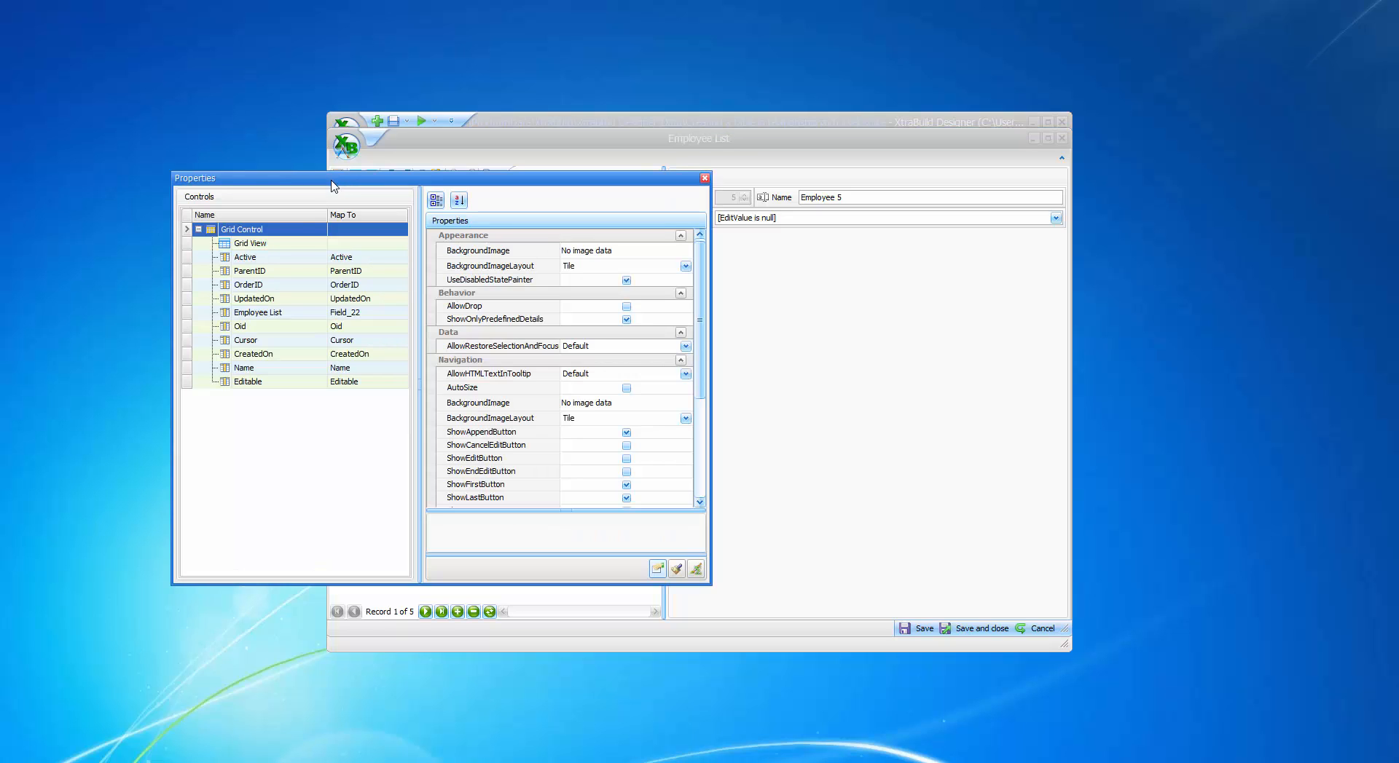
{"action": "left_click", "coordinate": [247, 314]}
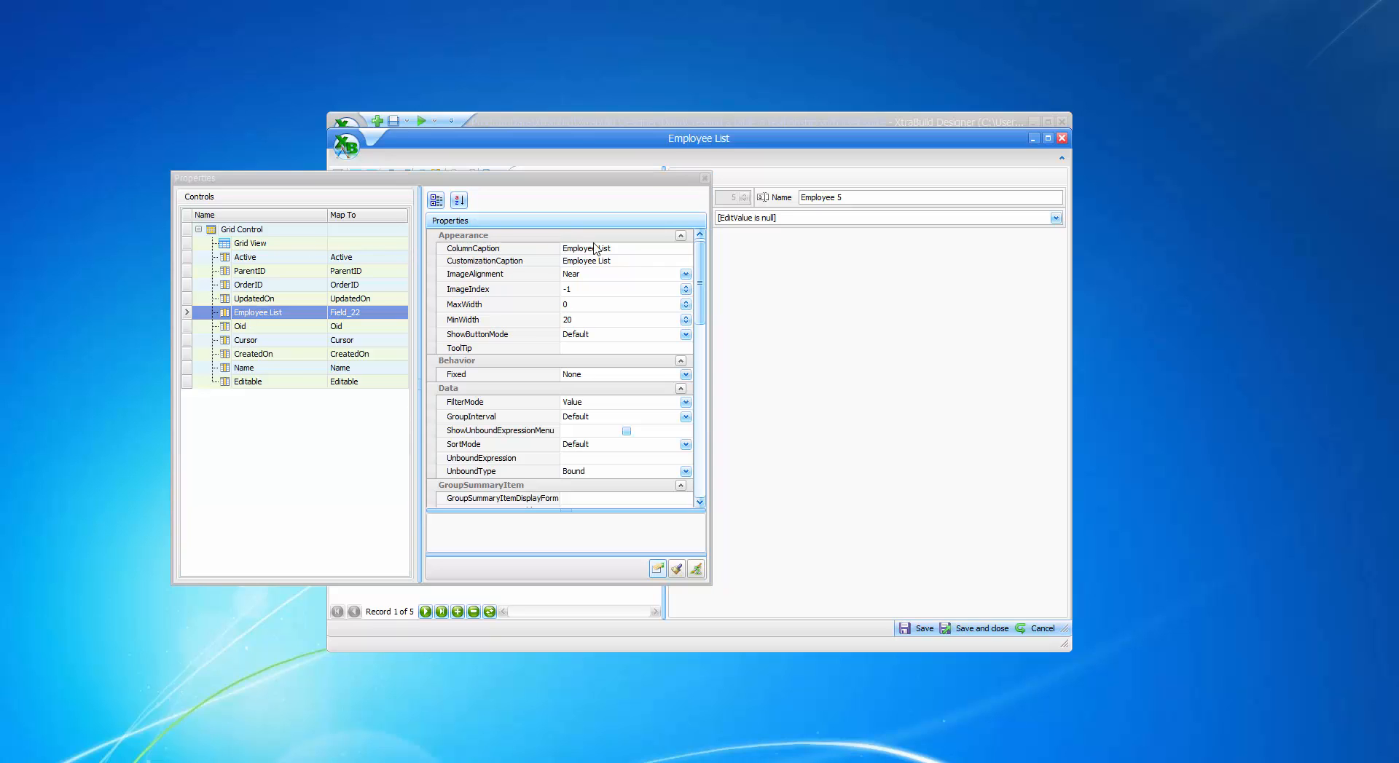
{"action": "left_click", "coordinate": [620, 249]}
{"action": "left_click_drag", "start_coordinate": [620, 249], "coordinate": [566, 249]}
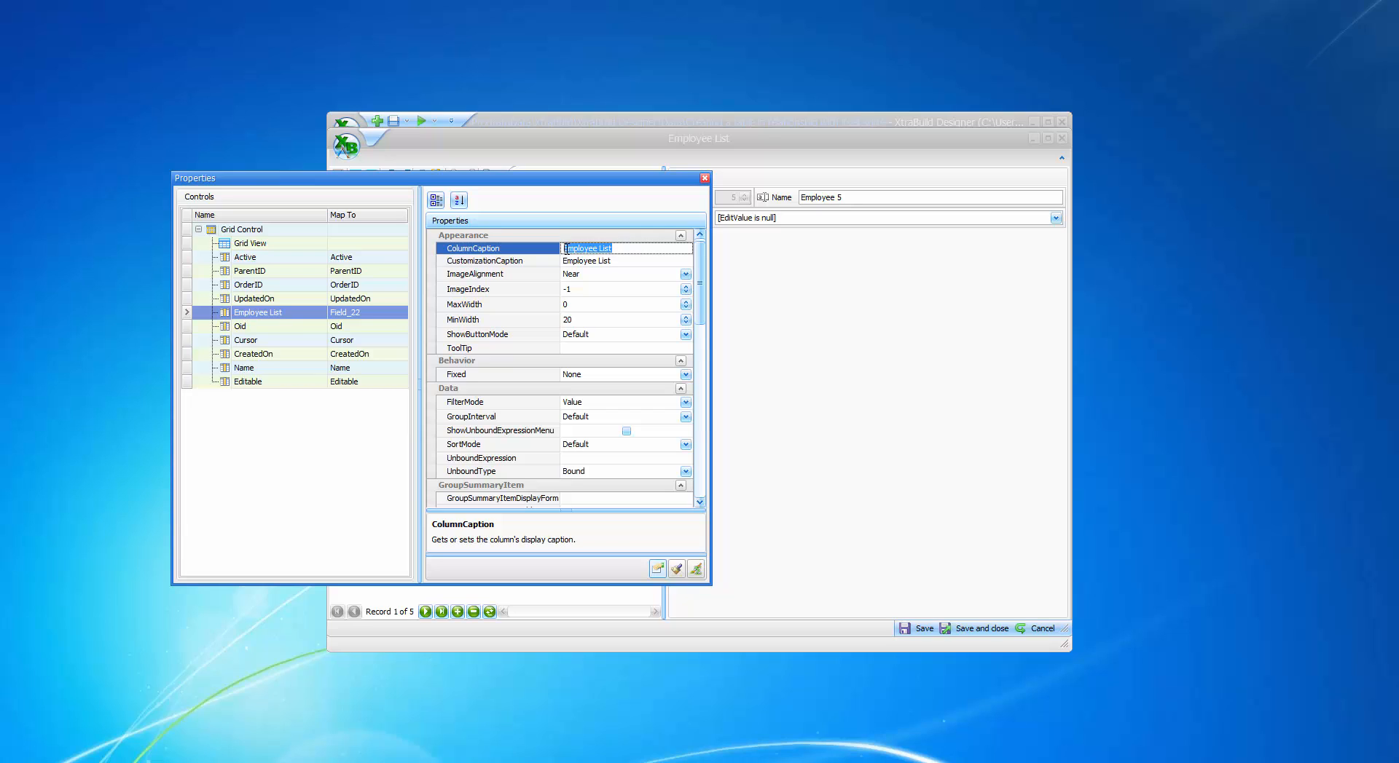
{"action": "key", "text": "BackSpace"}
{"action": "left_click", "coordinate": [317, 444]}
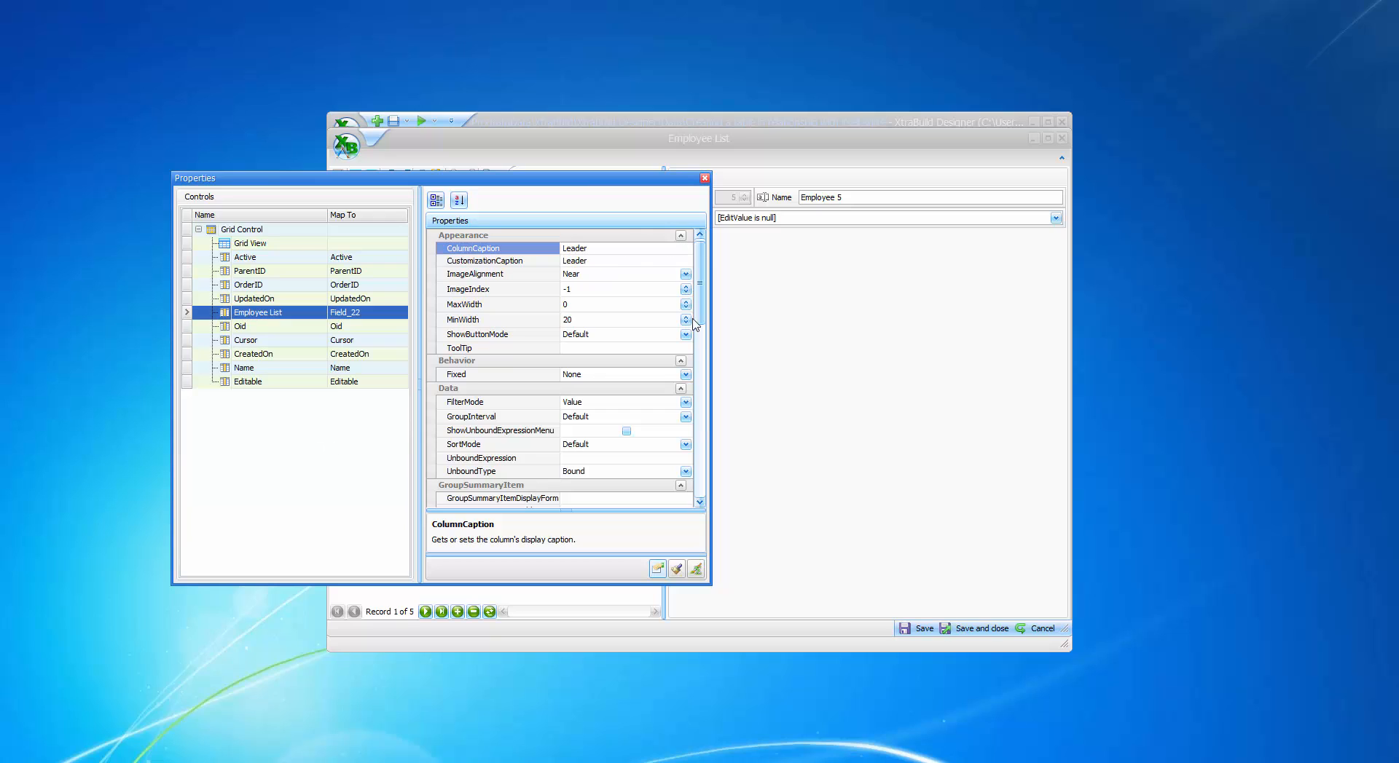
{"action": "left_click", "coordinate": [703, 177]}
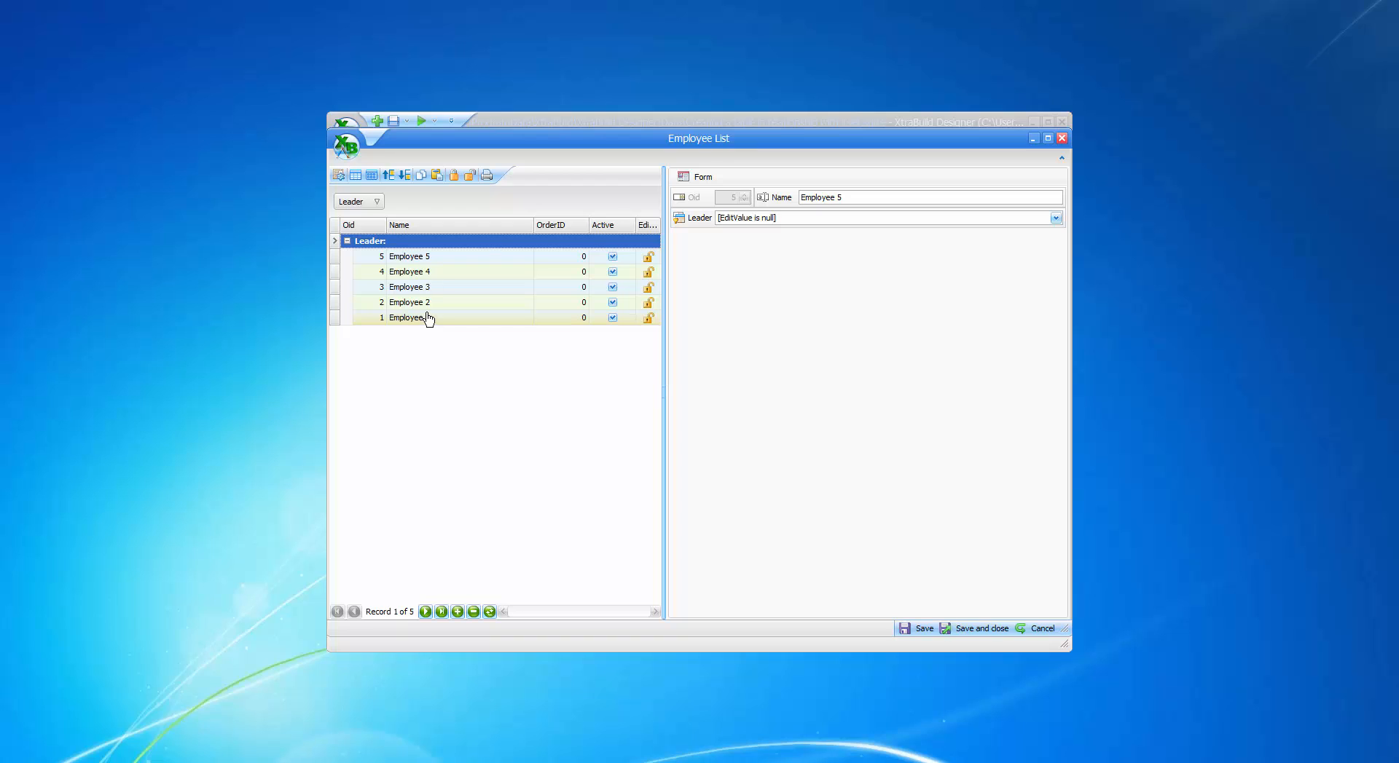
Step: Assign Employee 1 as the leader of Employee 4 and save the record
{"action": "left_click", "coordinate": [431, 276]}
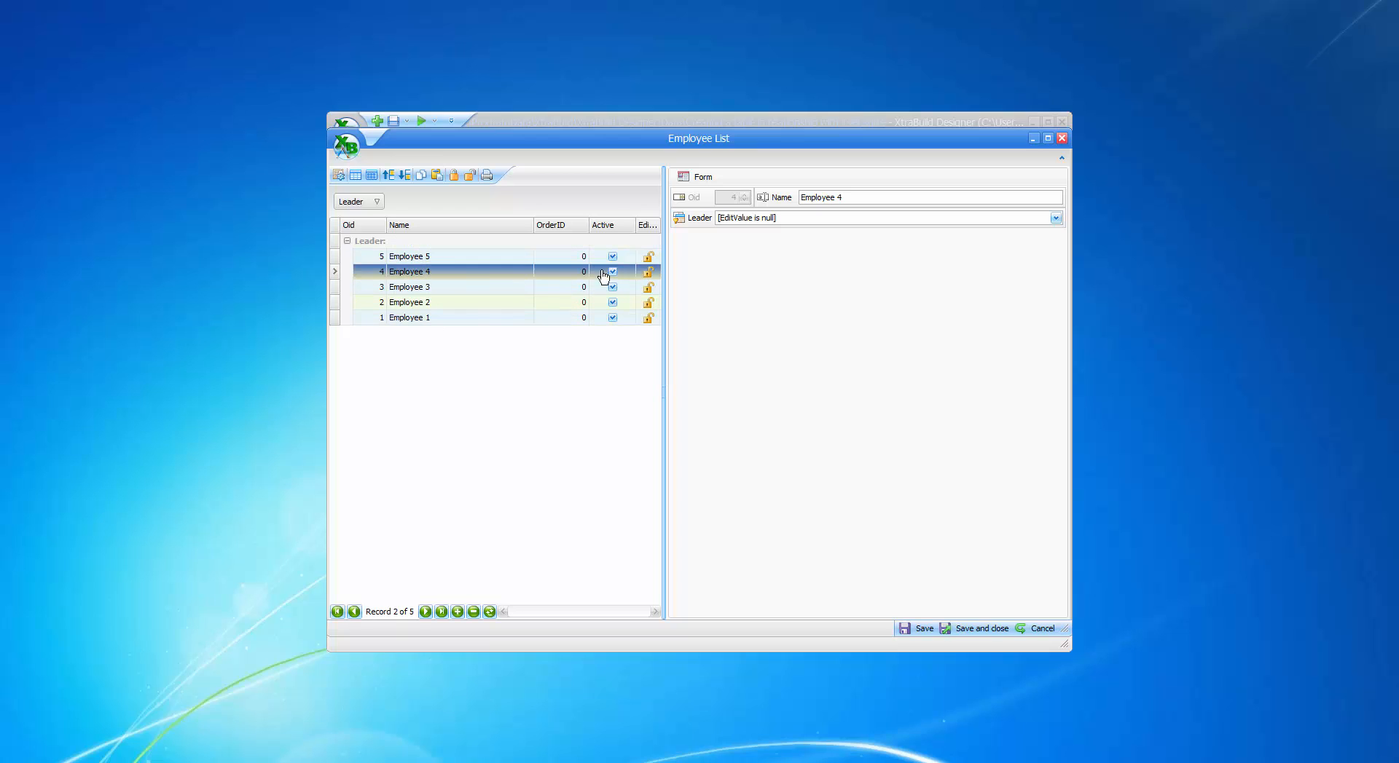
{"action": "left_click", "coordinate": [1056, 219]}
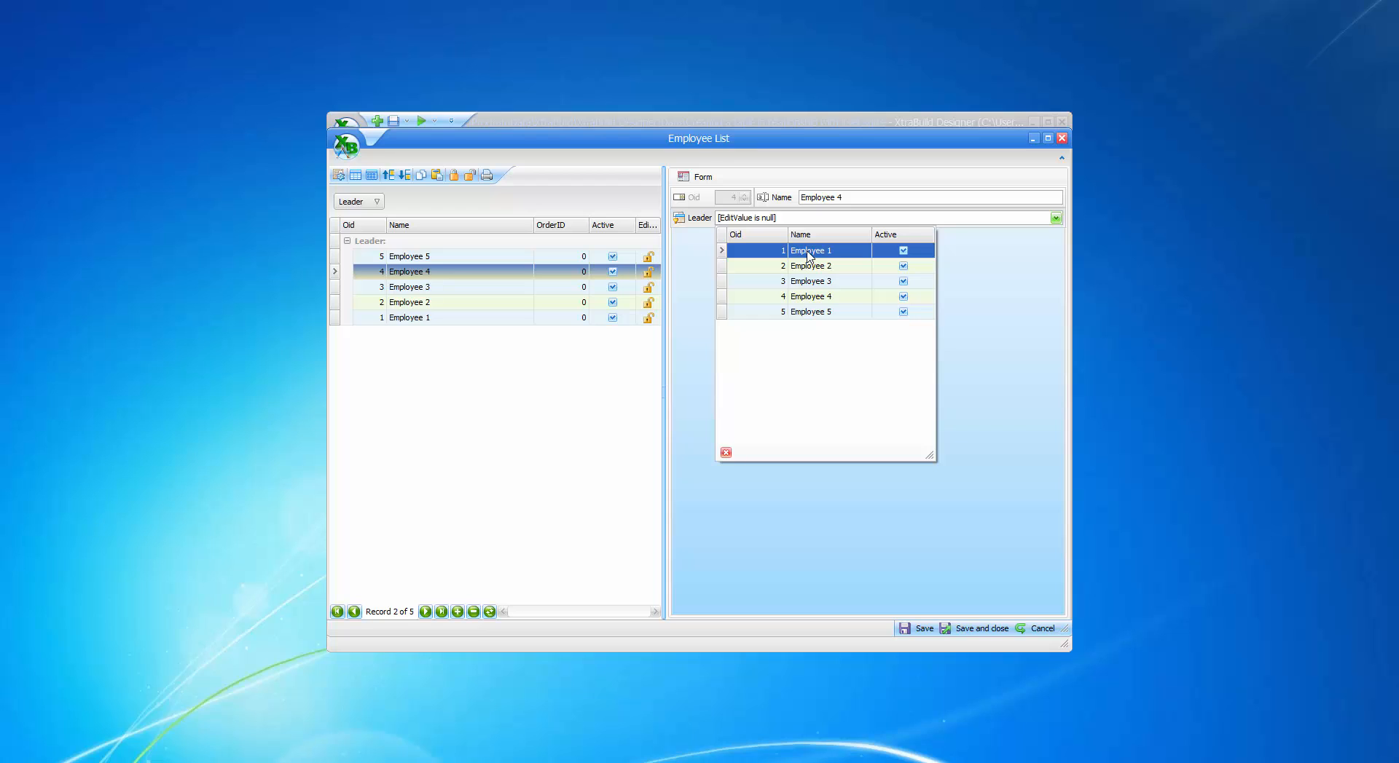
{"action": "left_click", "coordinate": [809, 256]}
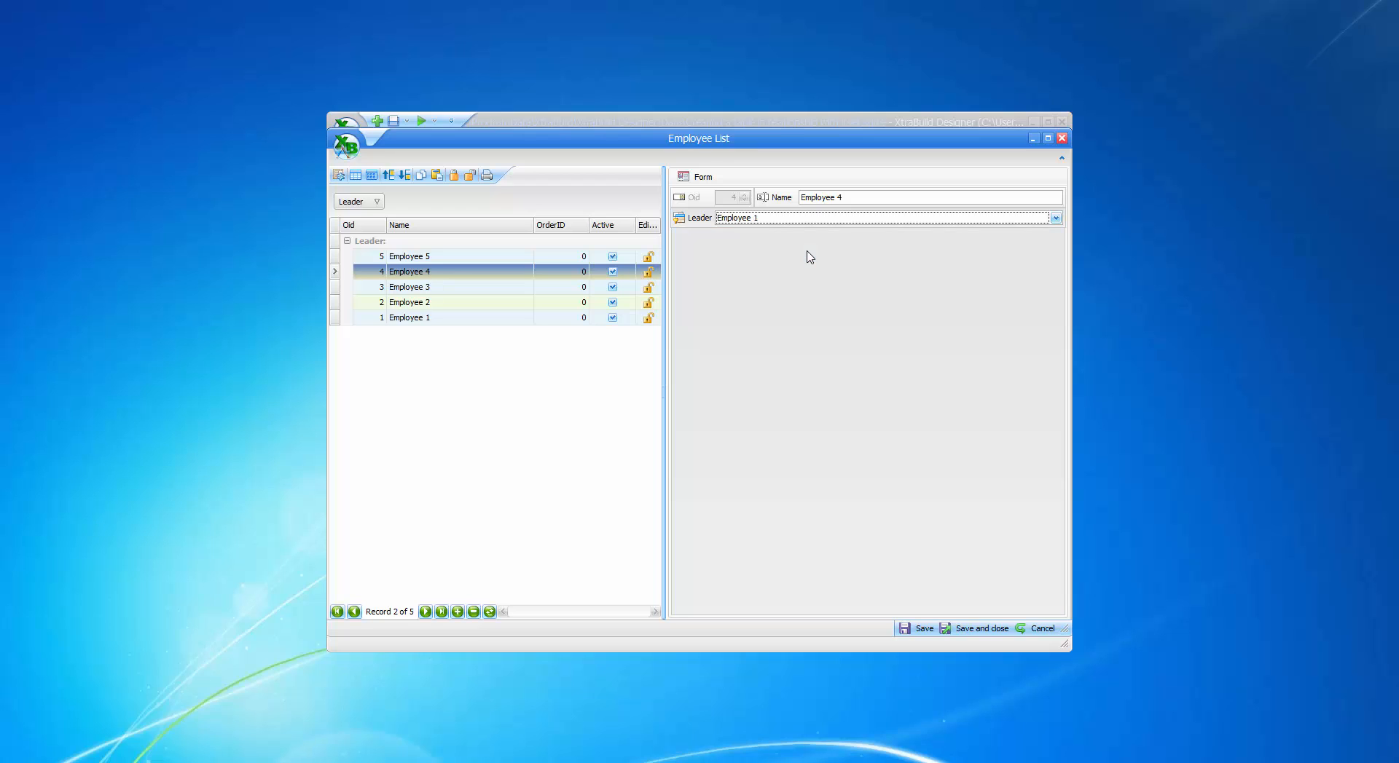
{"action": "left_click", "coordinate": [919, 630]}
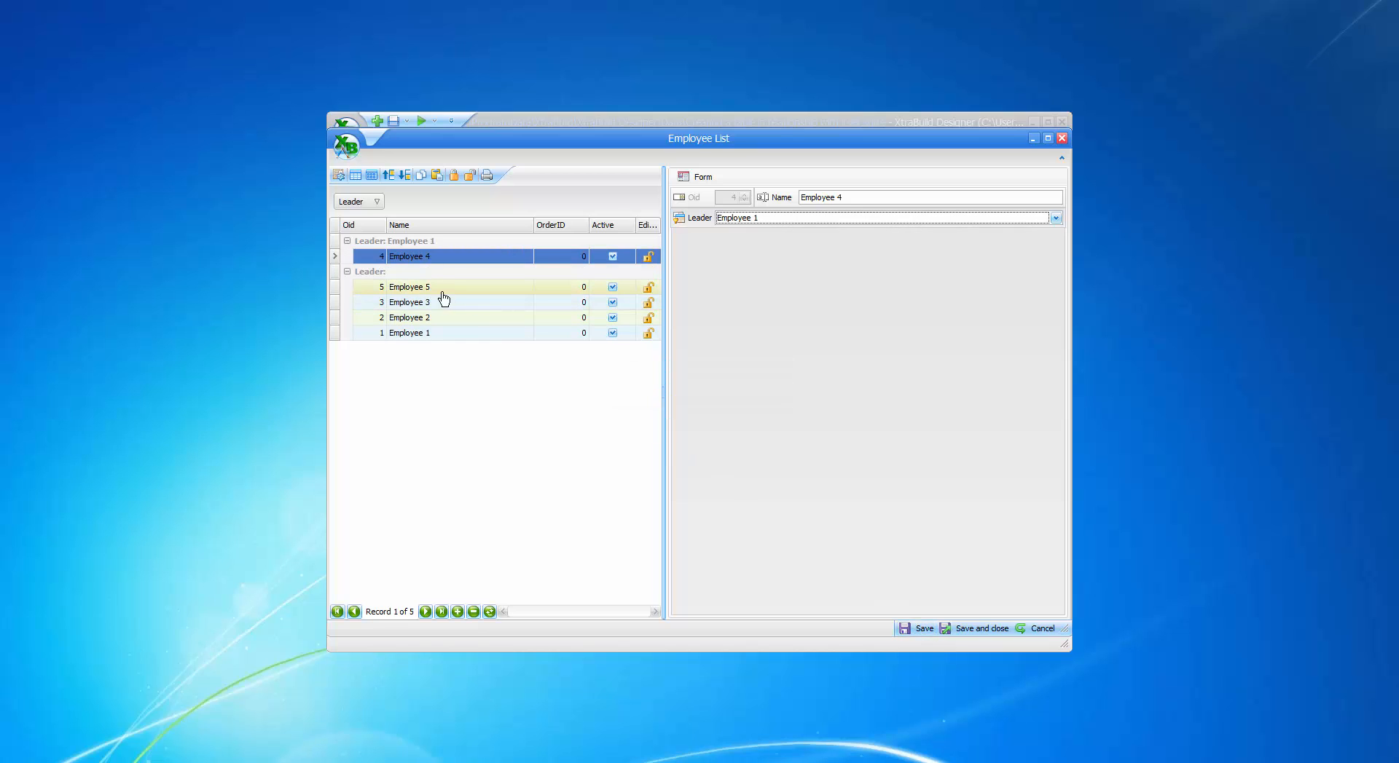
Step: Assign Employee 1 as the leader of Employee 5 and save the record
{"action": "left_click", "coordinate": [438, 294]}
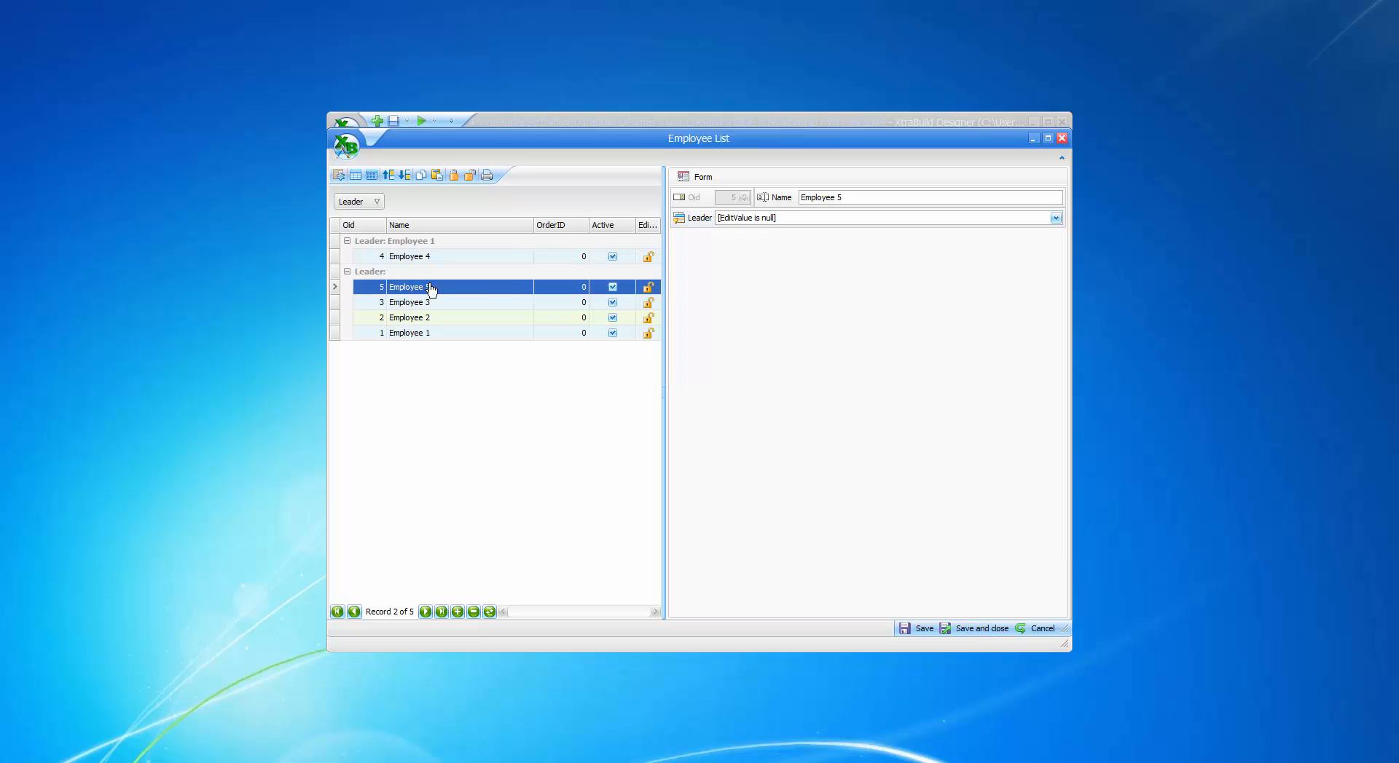
{"action": "left_click", "coordinate": [768, 220]}
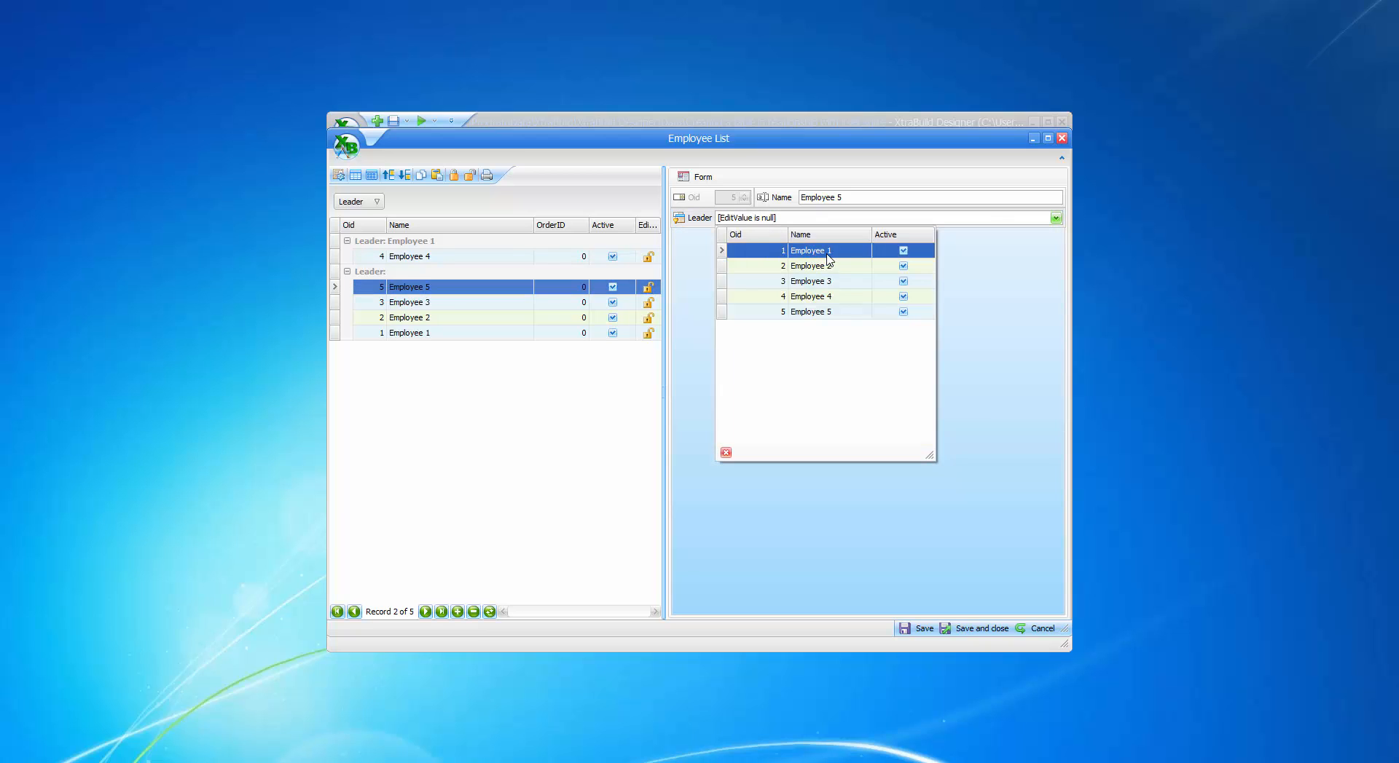
{"action": "left_click", "coordinate": [832, 256]}
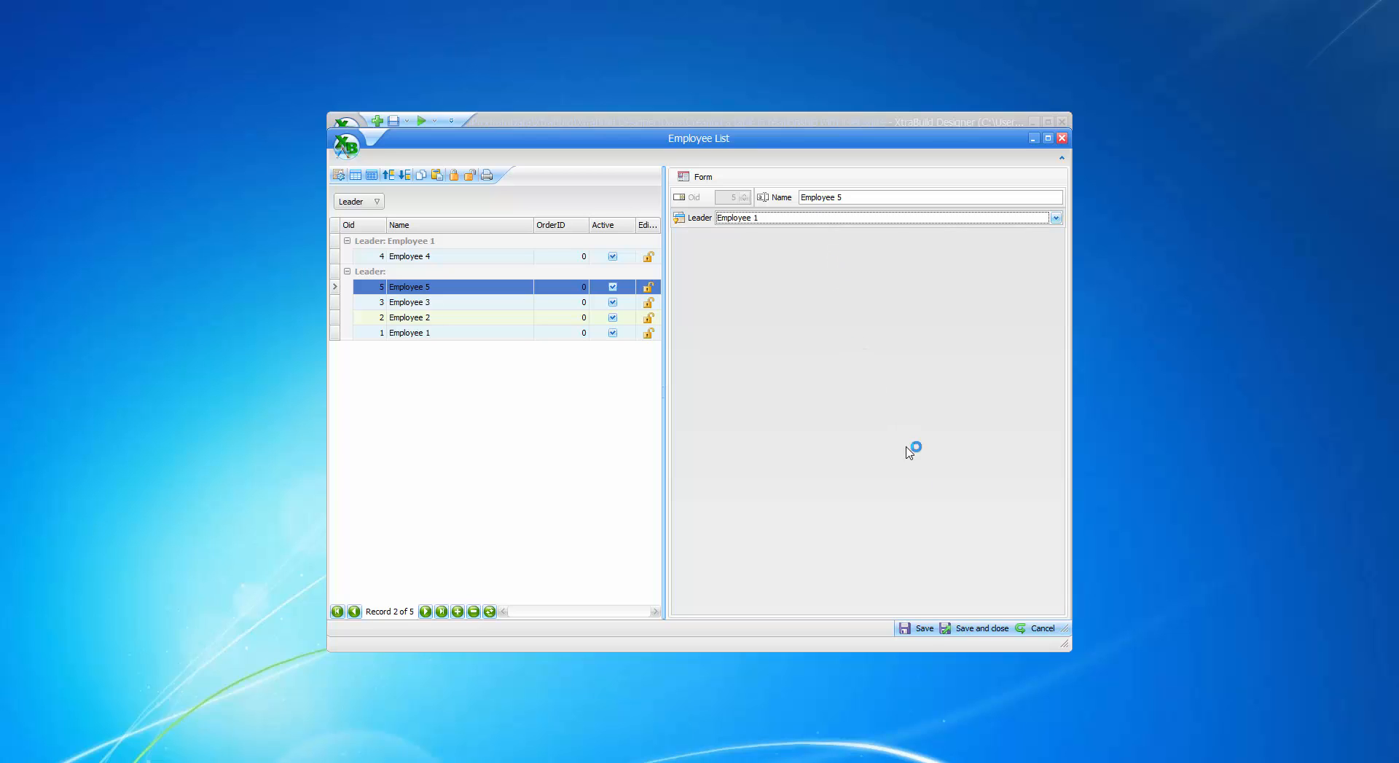
{"action": "left_click", "coordinate": [911, 631]}
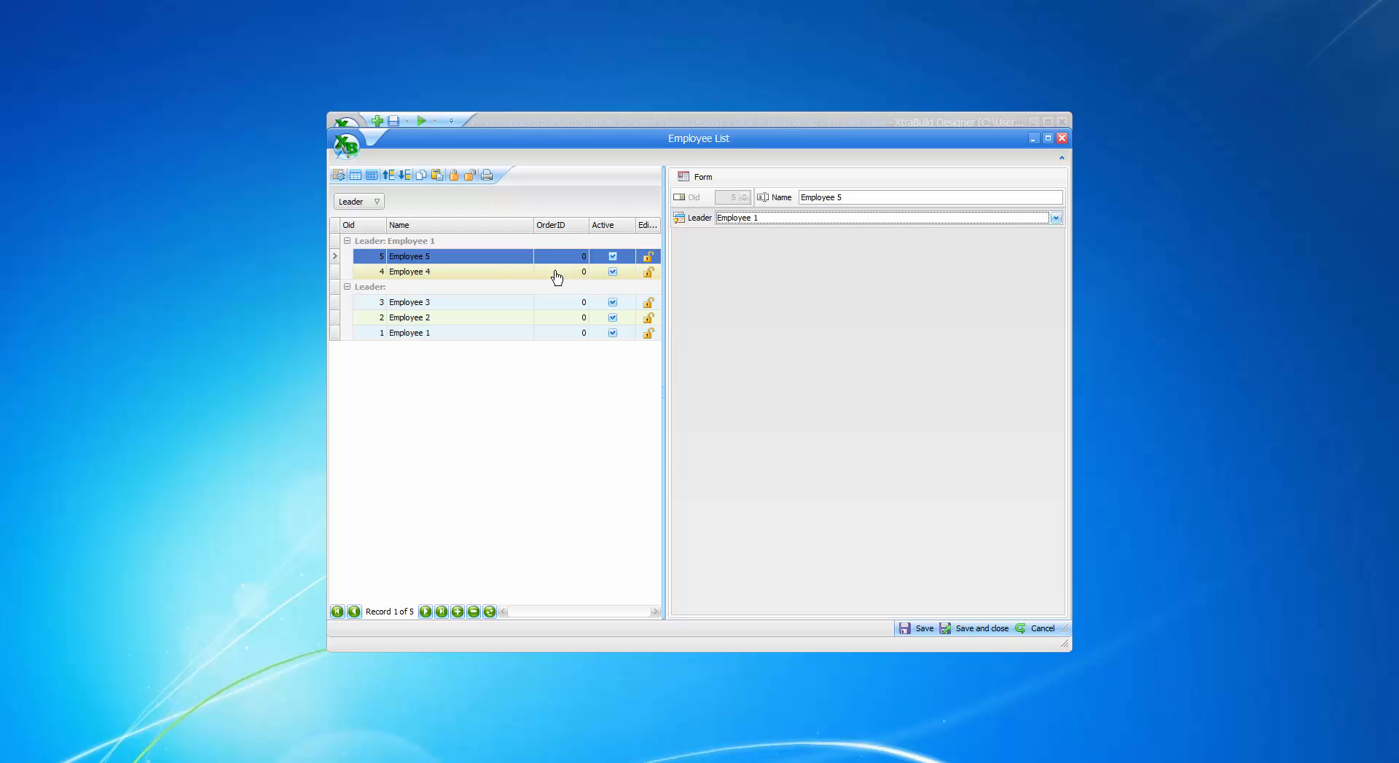
Step: Assign Employee 2 as the leader of Employee 1 and save the record
{"action": "left_click", "coordinate": [434, 334]}
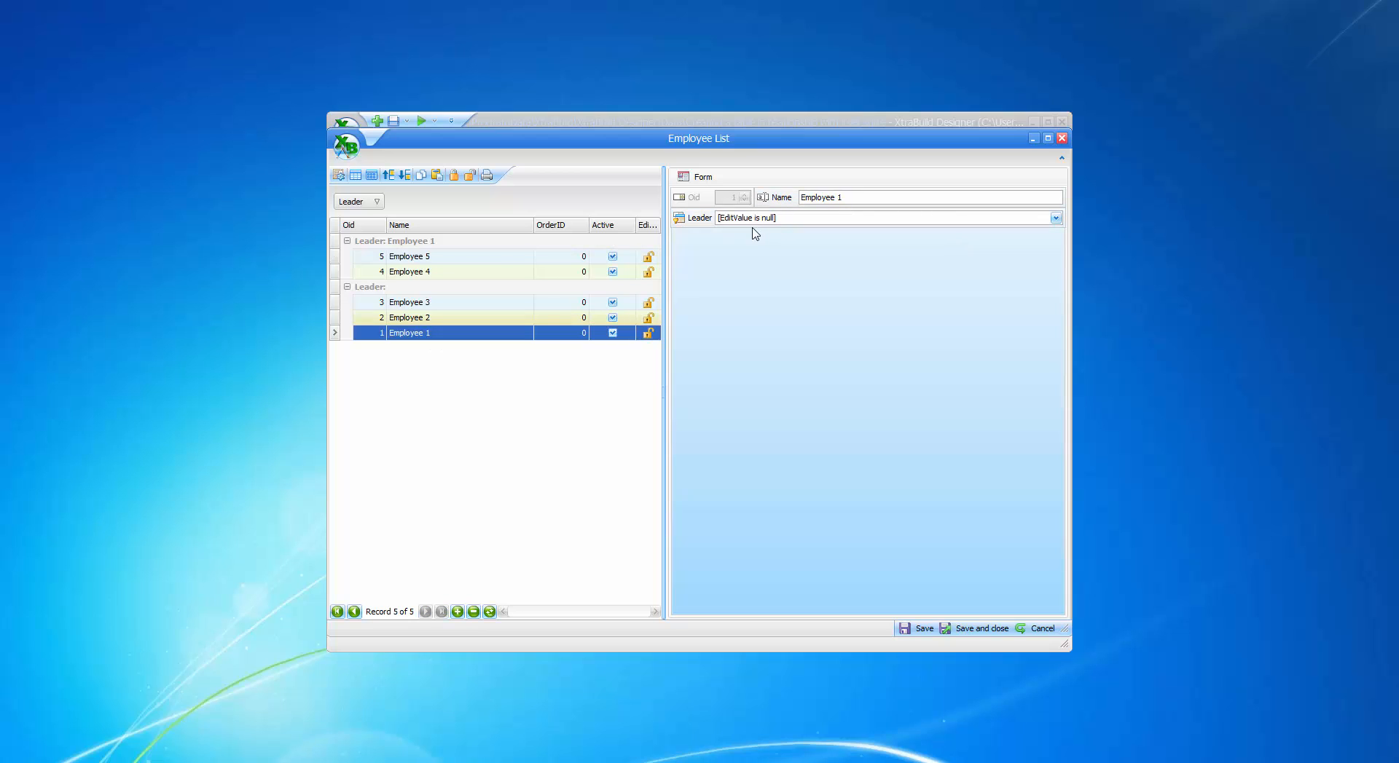
{"action": "left_click", "coordinate": [746, 219]}
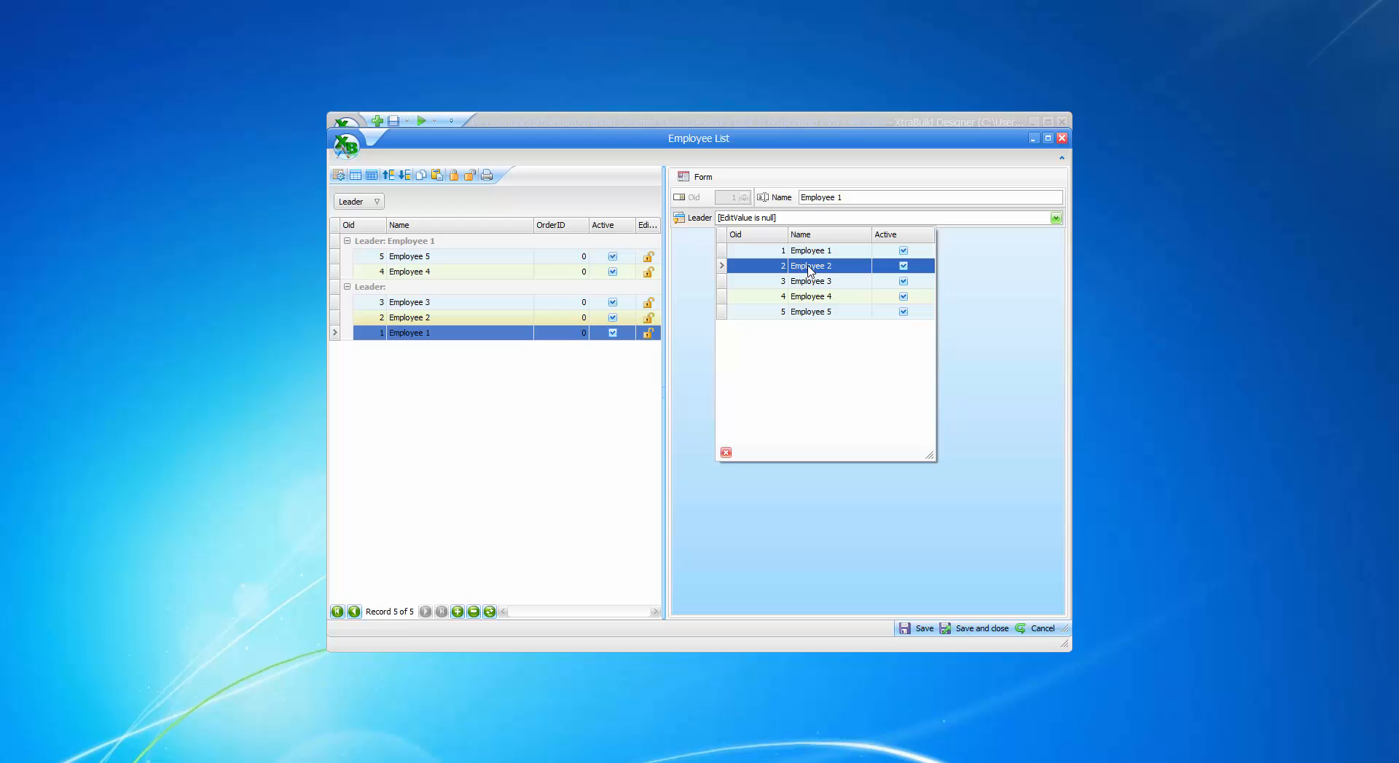
{"action": "left_click", "coordinate": [809, 270]}
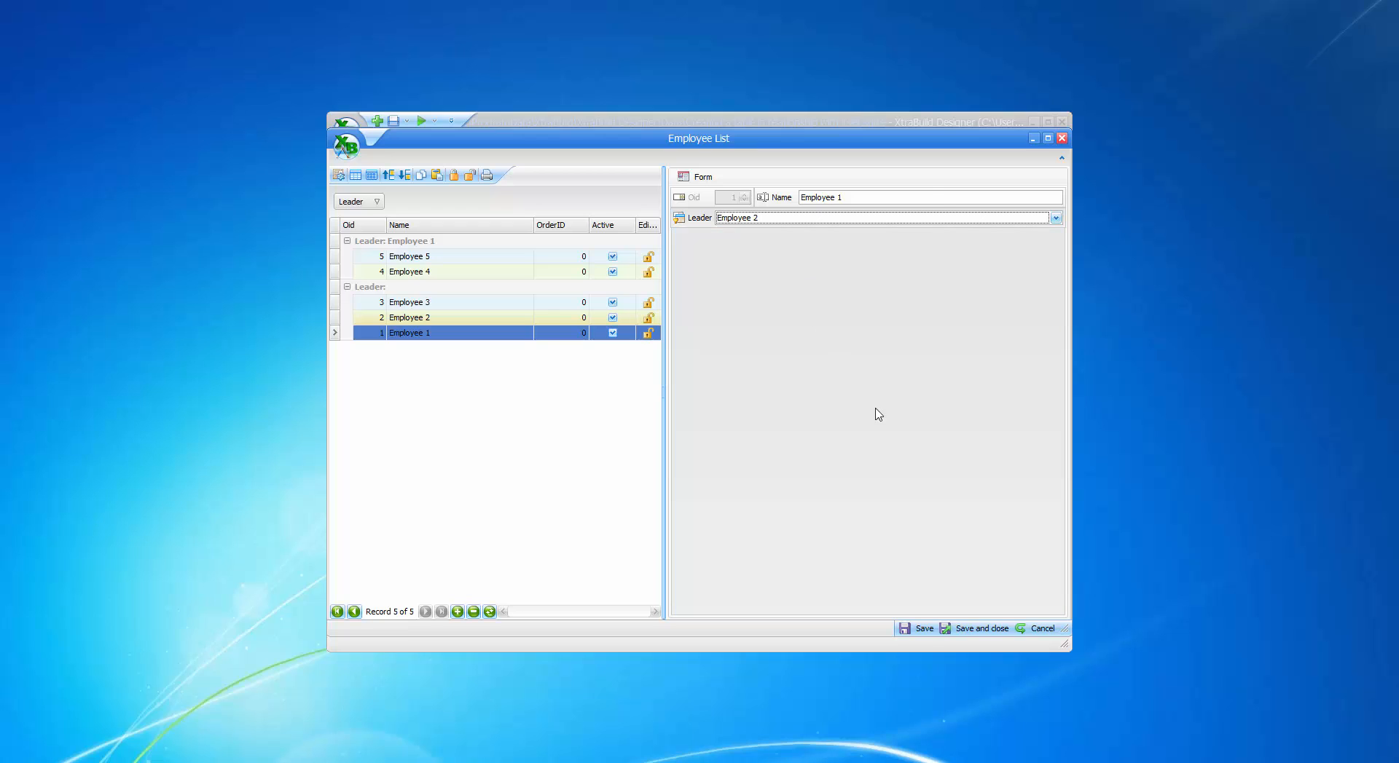
{"action": "left_click", "coordinate": [923, 631]}
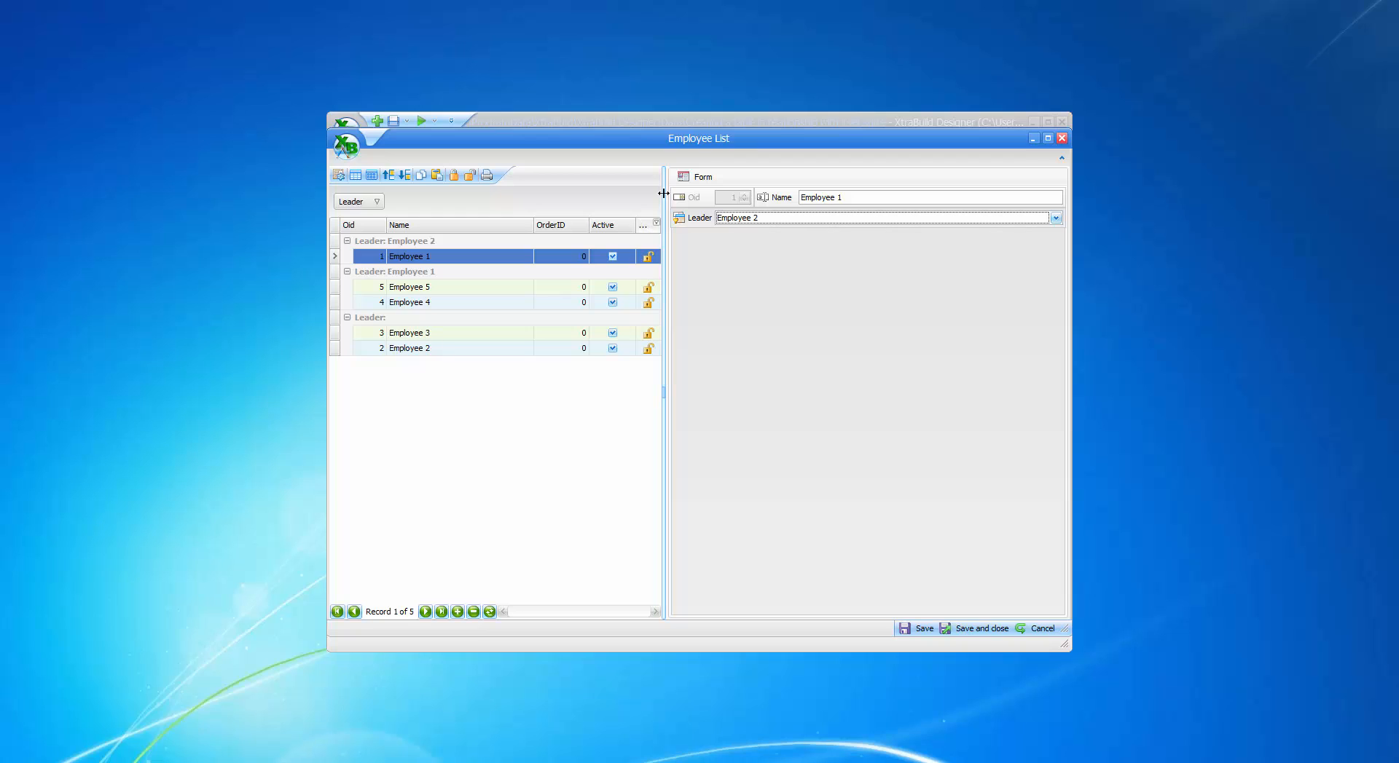
Step: Save and close the Employee List form, and save and close the Grid View Manager
{"action": "left_click_drag", "start_coordinate": [688, 141], "coordinate": [696, 242]}
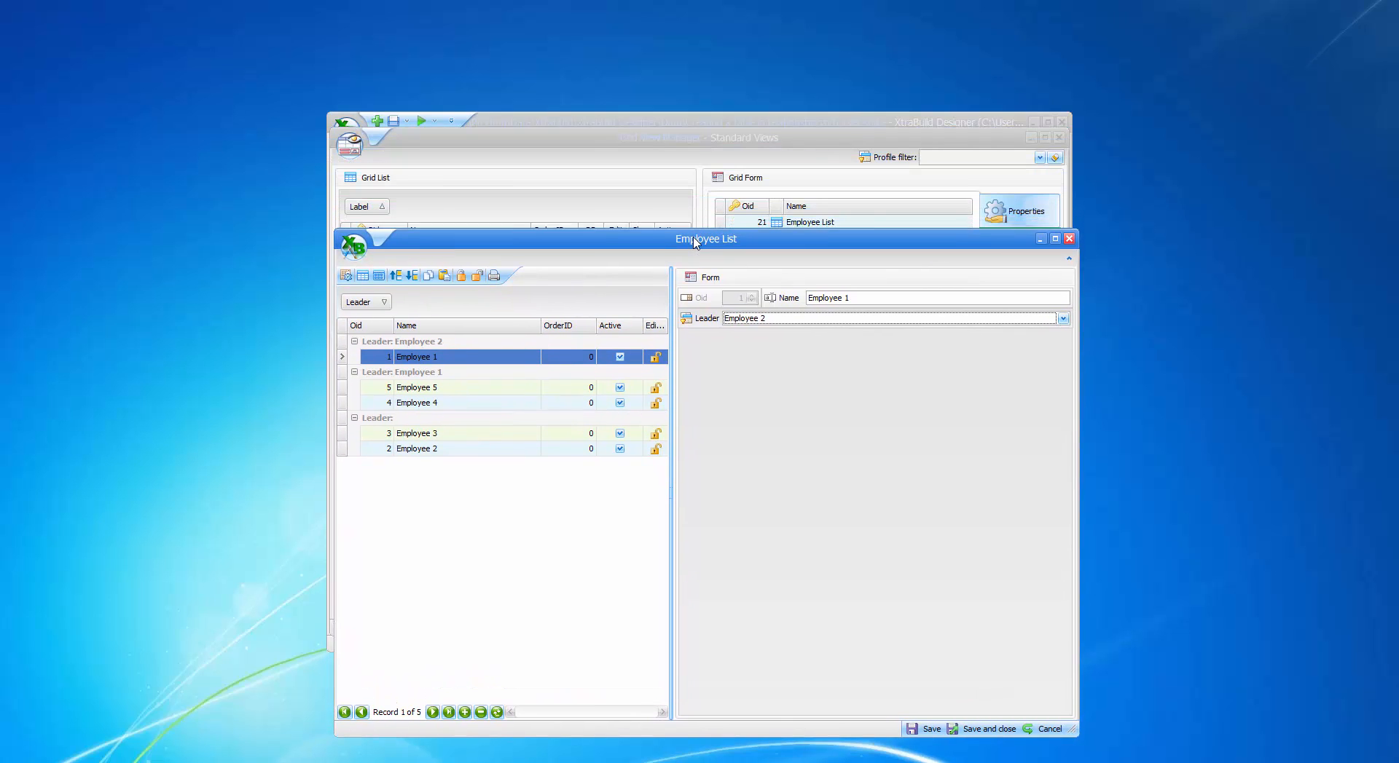
{"action": "left_click", "coordinate": [980, 732]}
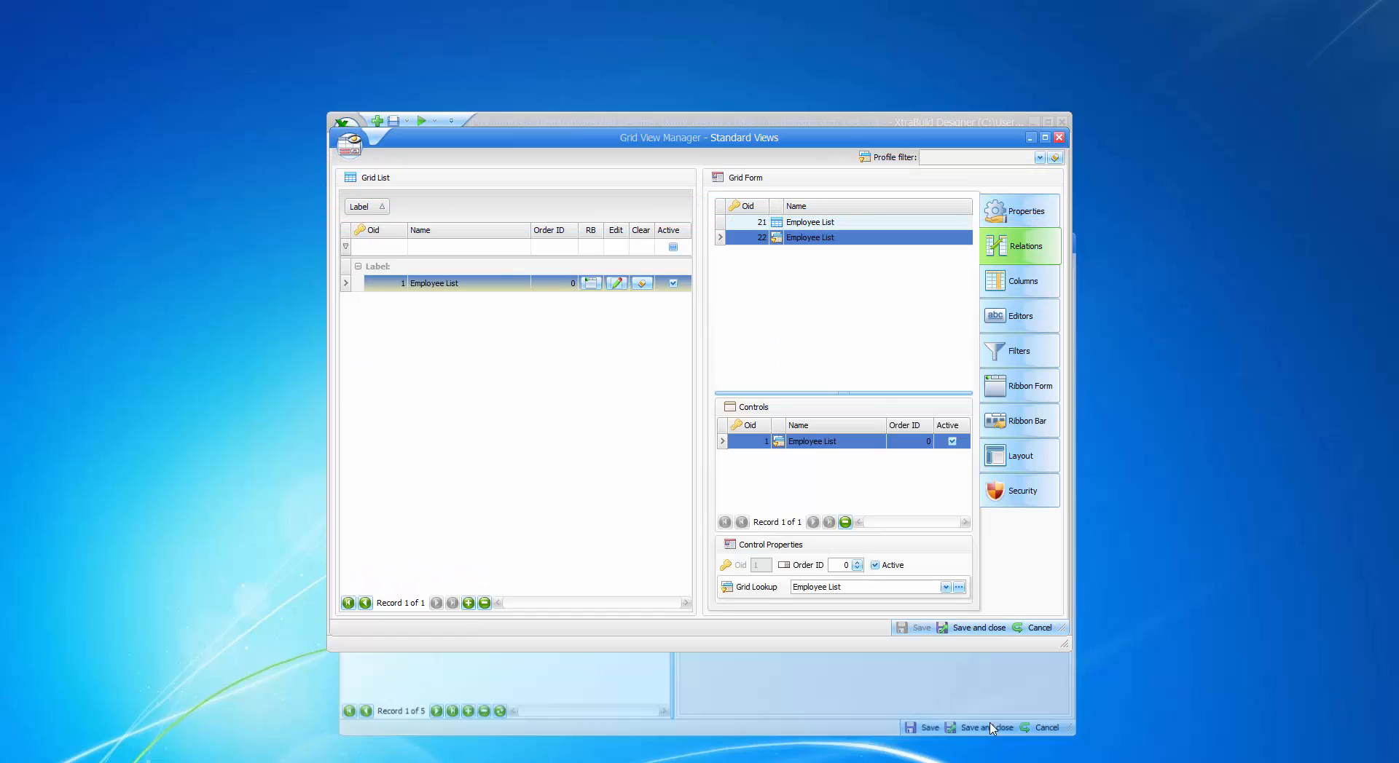
{"action": "left_click", "coordinate": [974, 628]}
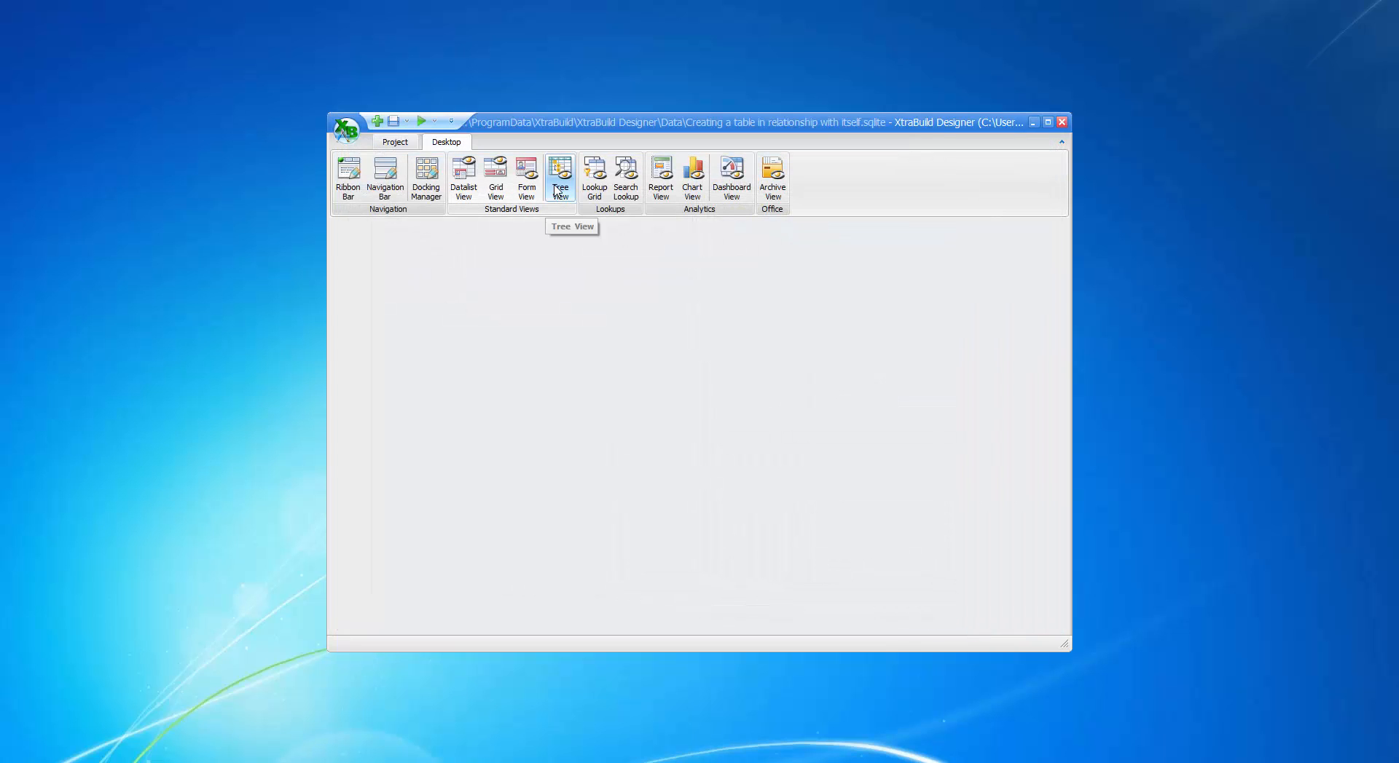